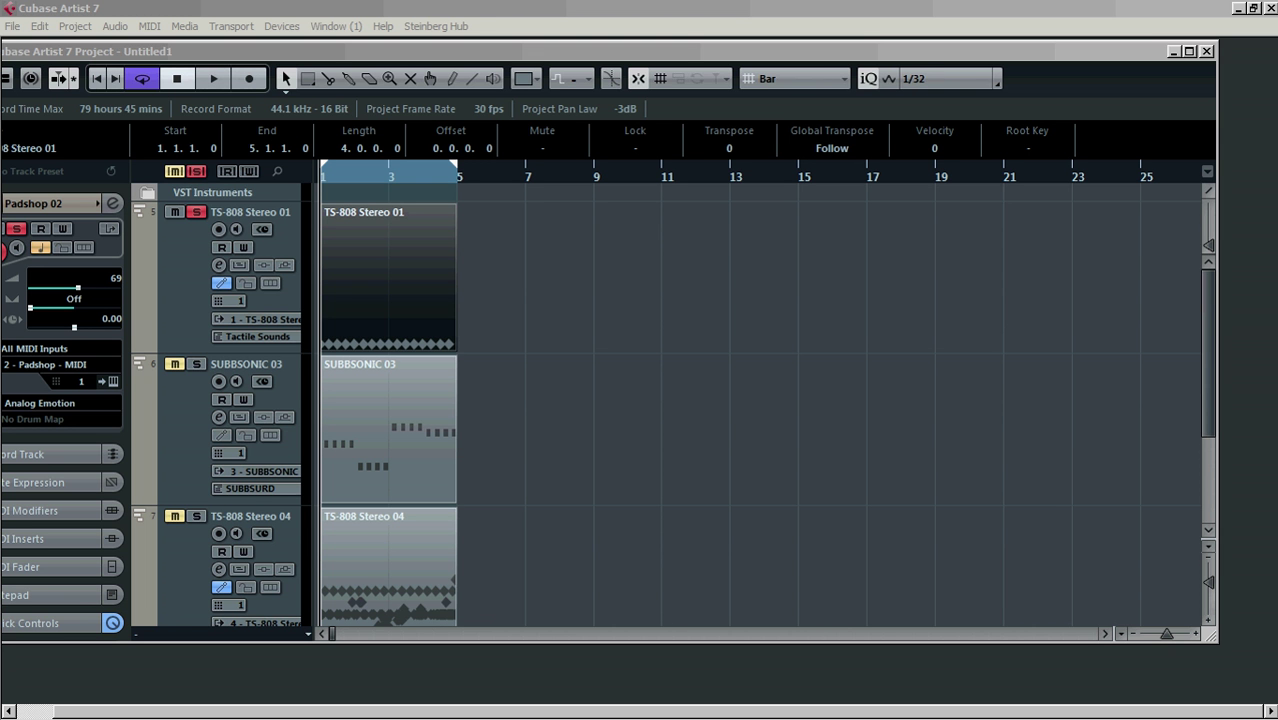
Inspect the TS-808 Stereo 01 drum part in the Drum Editor, then close it.
click(857, 266)
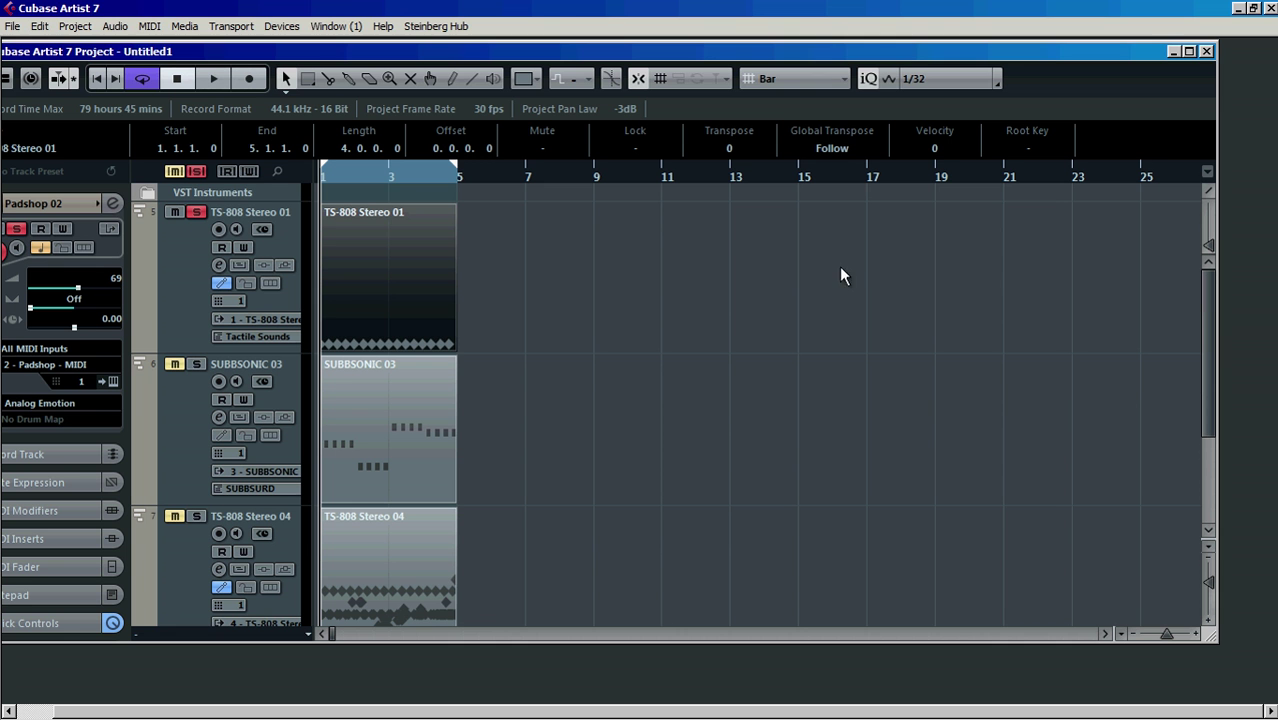
double_click(391, 289)
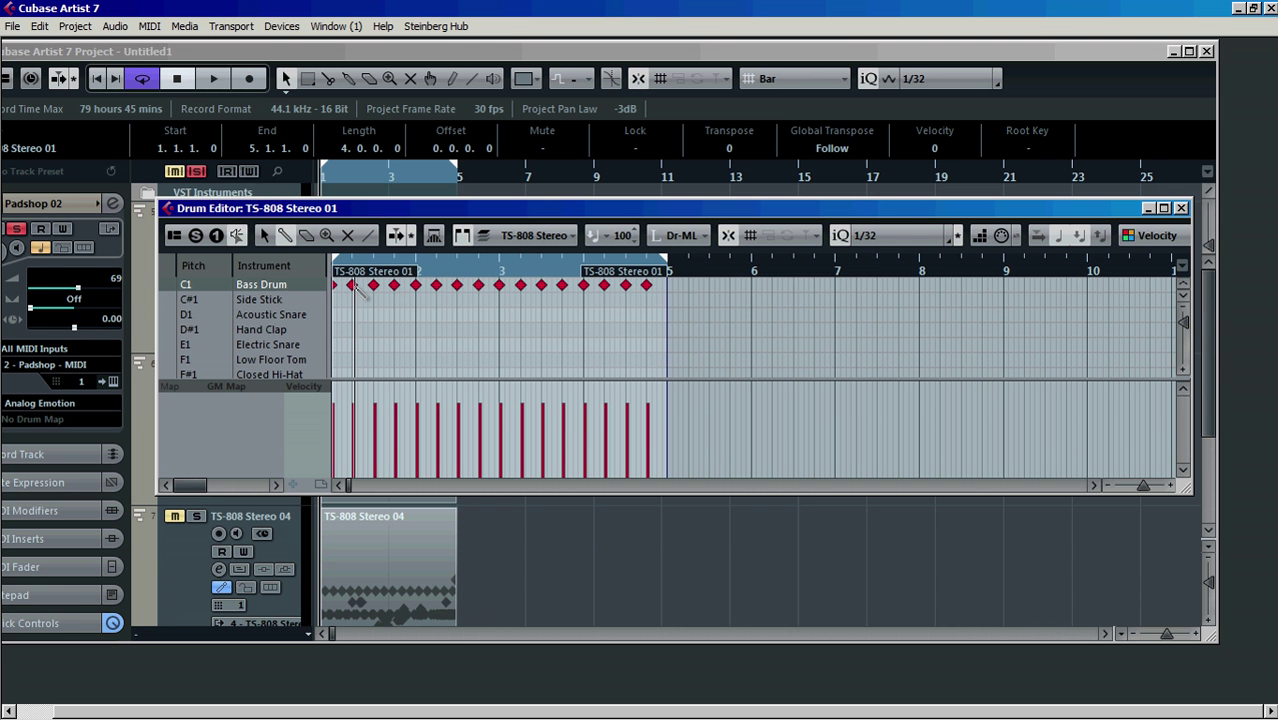
click(1181, 209)
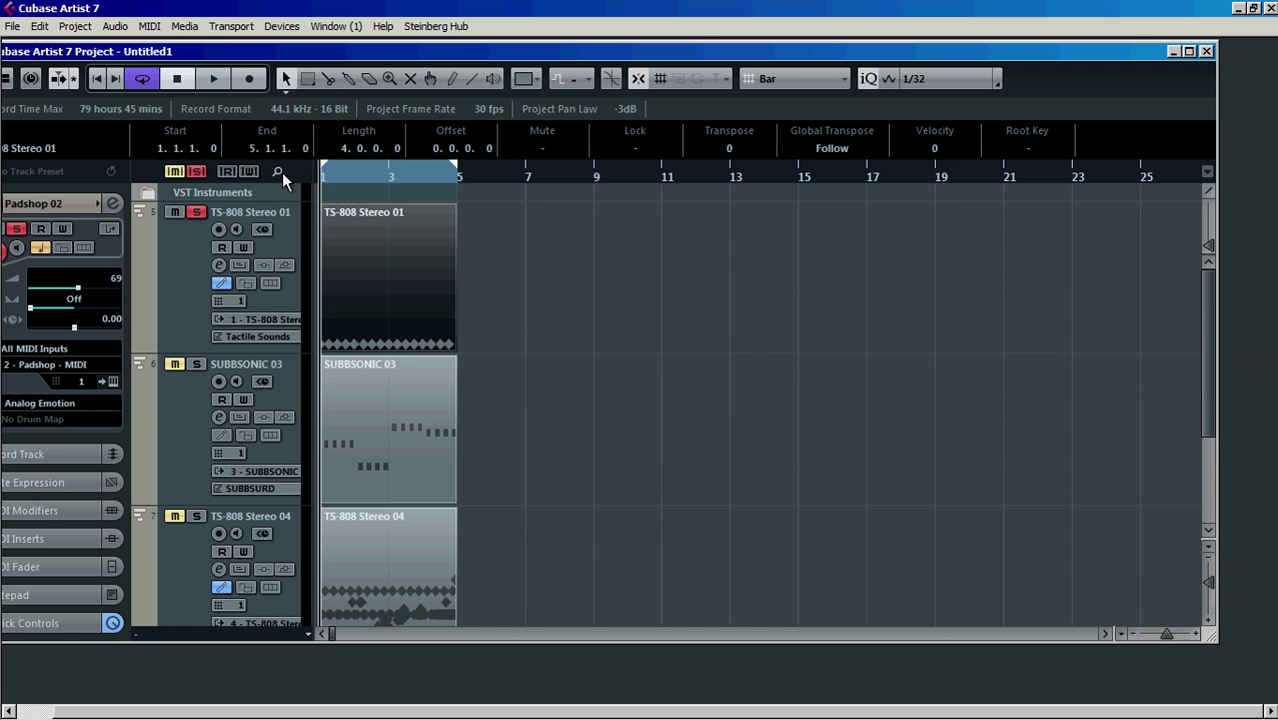
Select the Padshop 02 part, stop the looped playback and bring up the MixConsole with F3.
scroll(617, 290, down, 2)
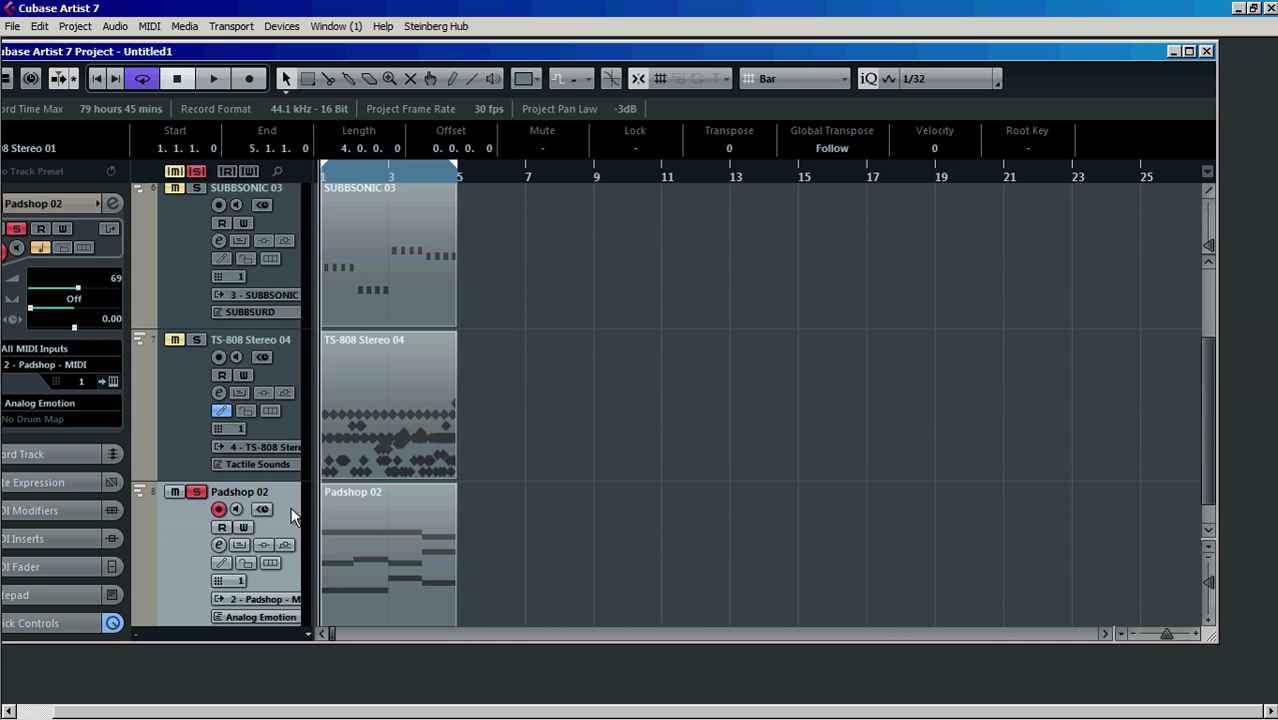
click(415, 530)
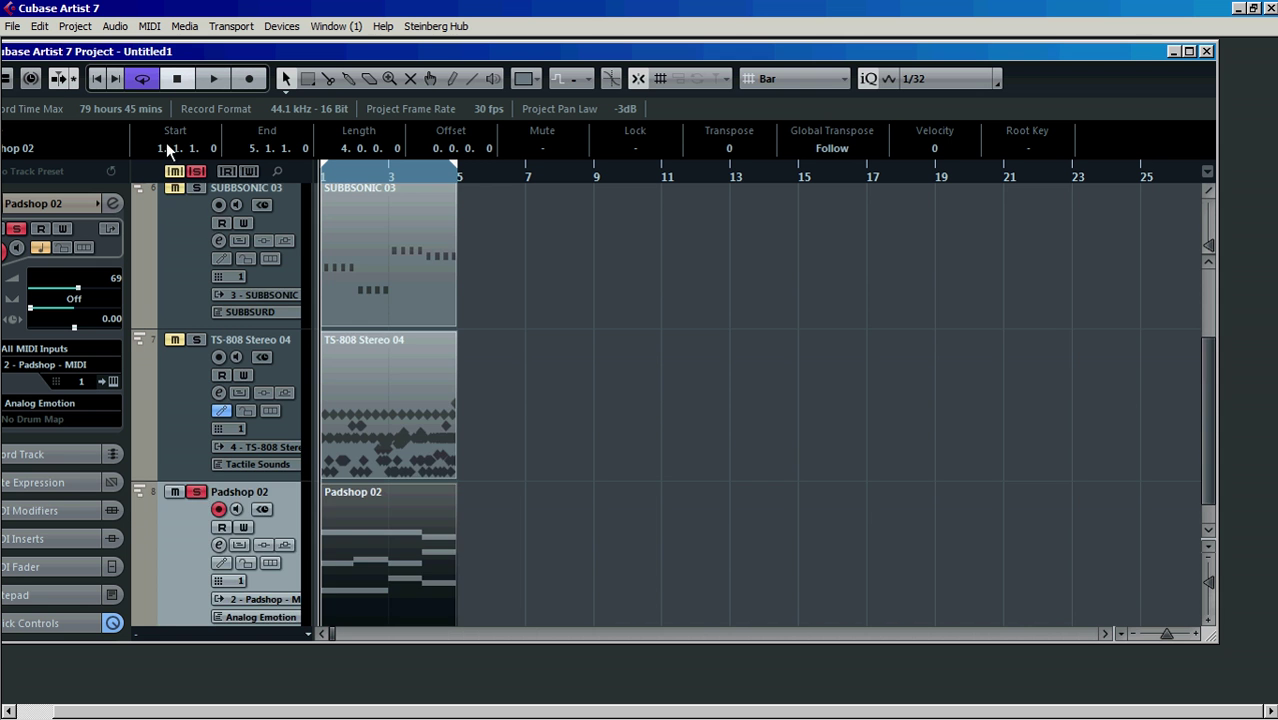
scroll(214, 235, up, 2)
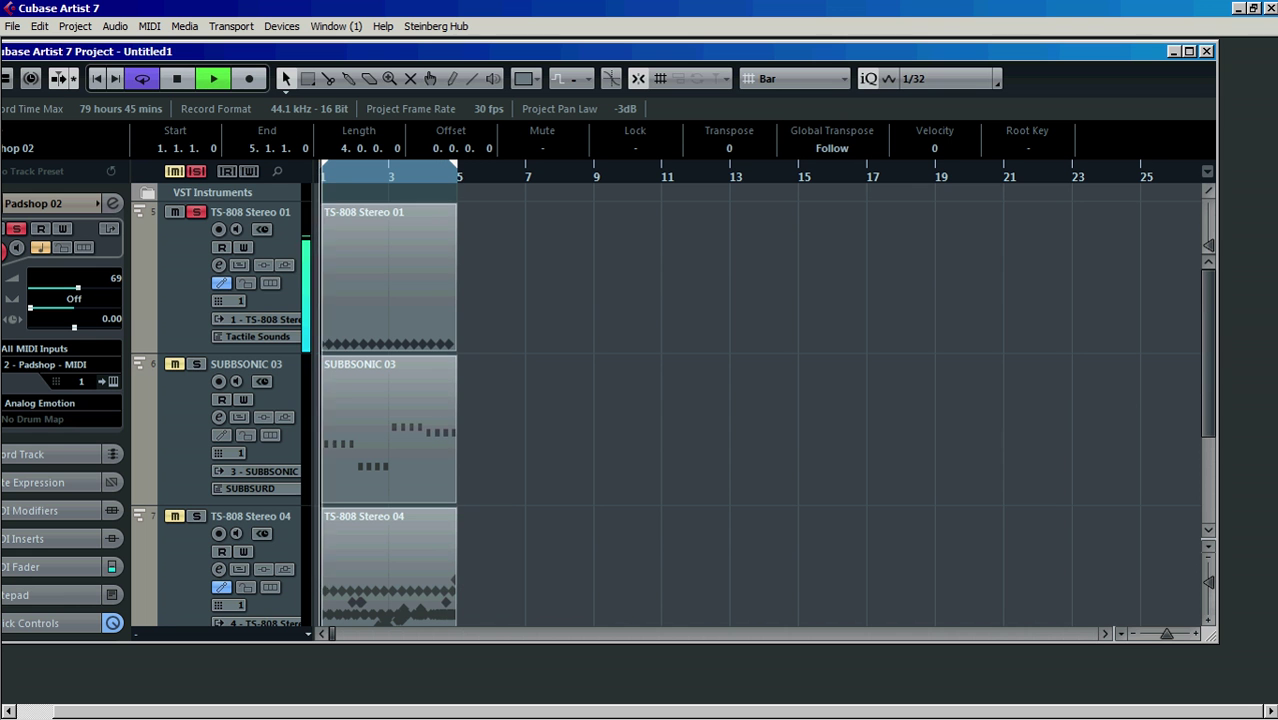
key(space)
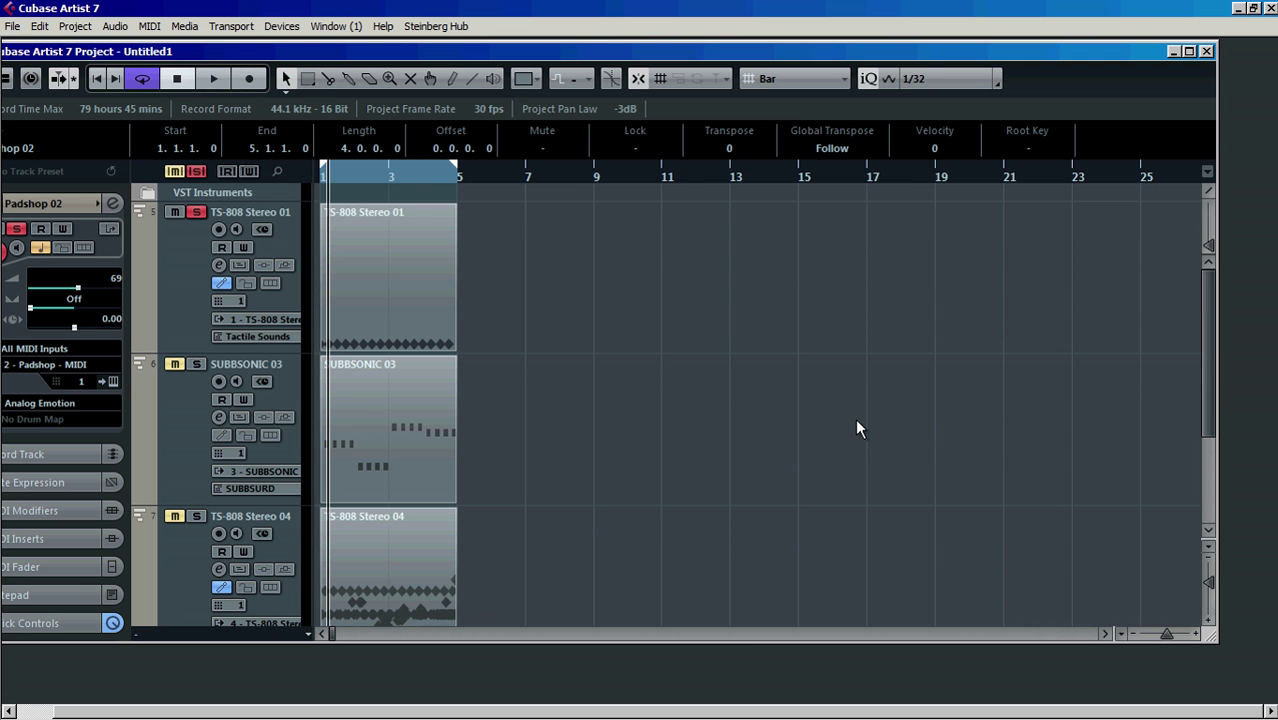
key(F3)
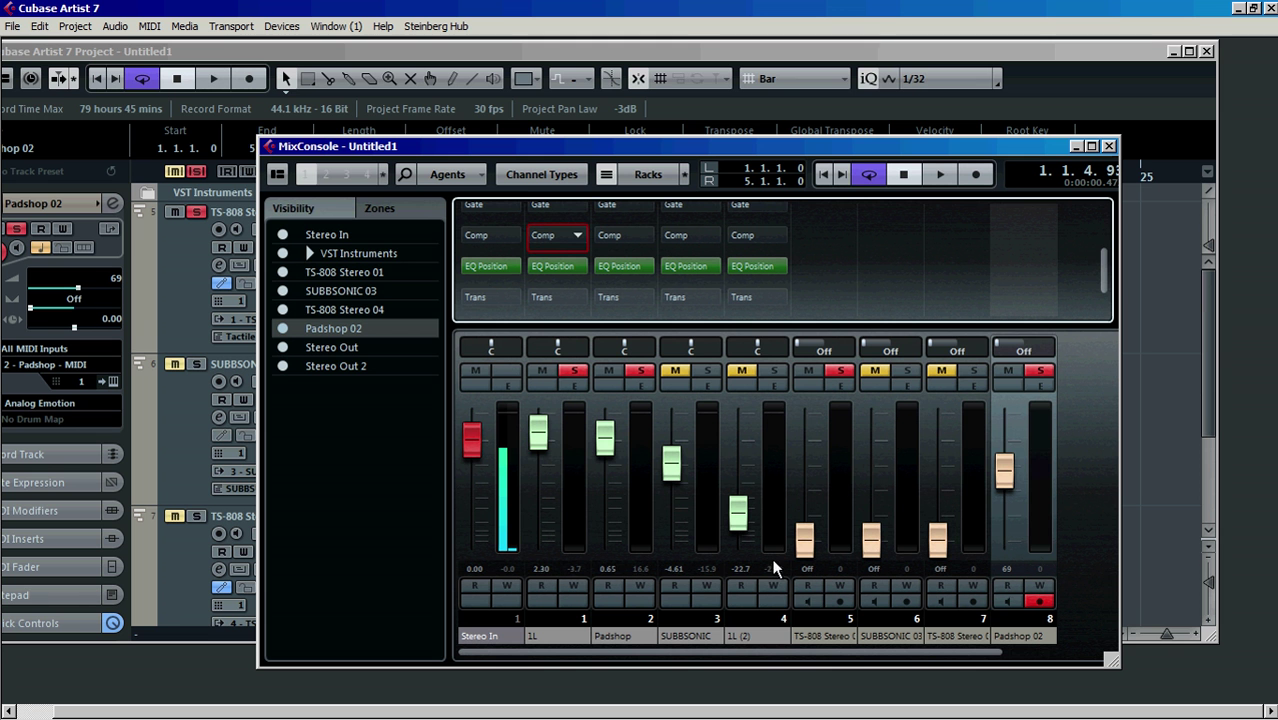
Load a Standard Compressor in Padshop's Comp slot with 480ms release and Auto make-up off.
click(643, 233)
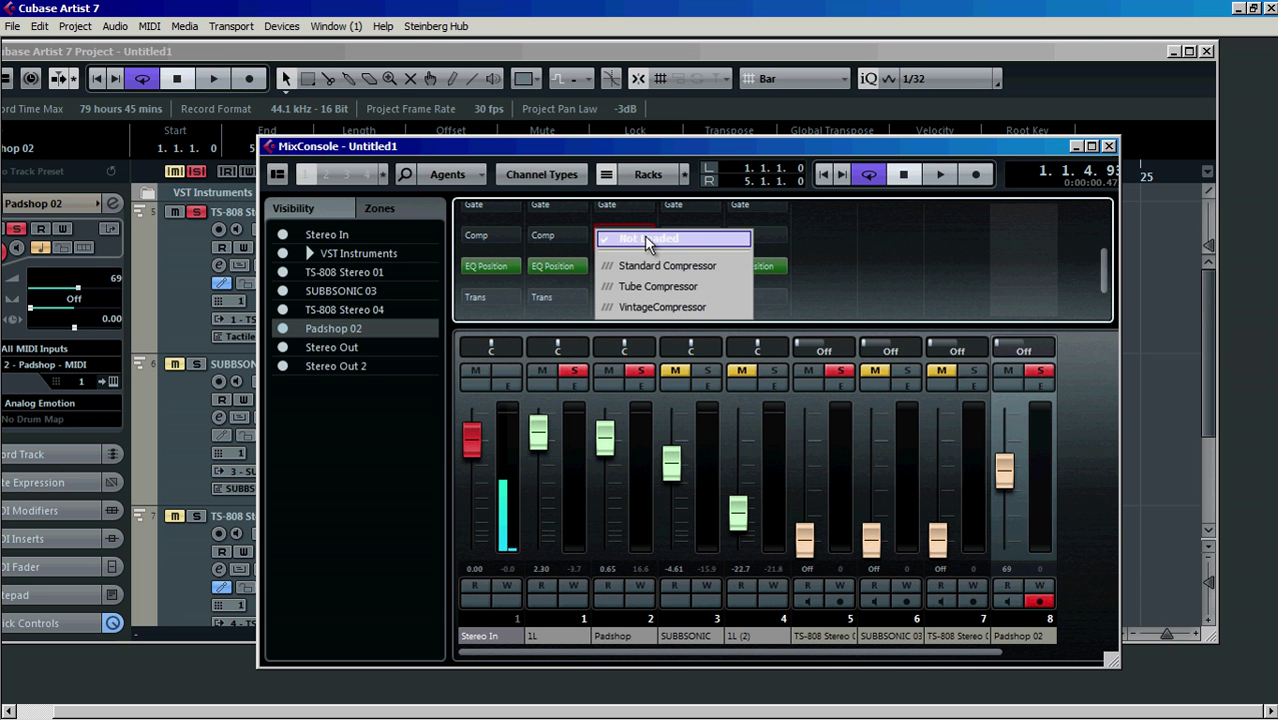
click(658, 268)
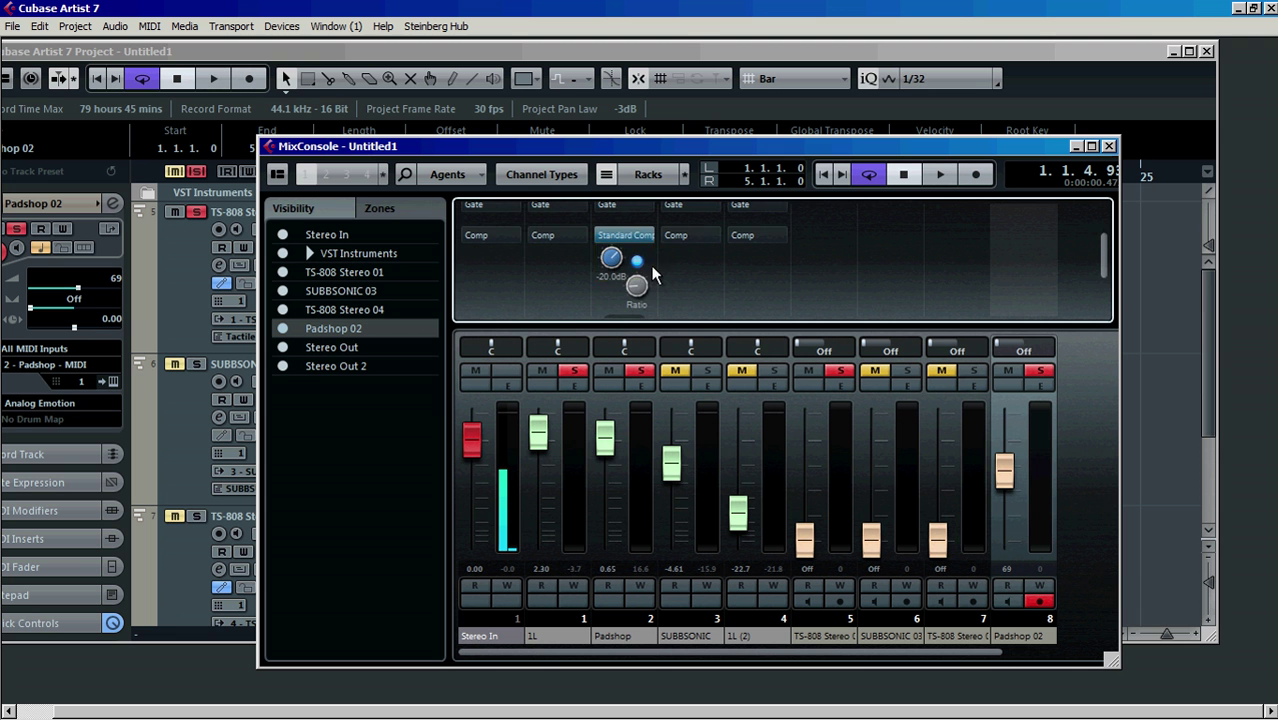
scroll(658, 272, down, 2)
scroll(648, 289, down, 1)
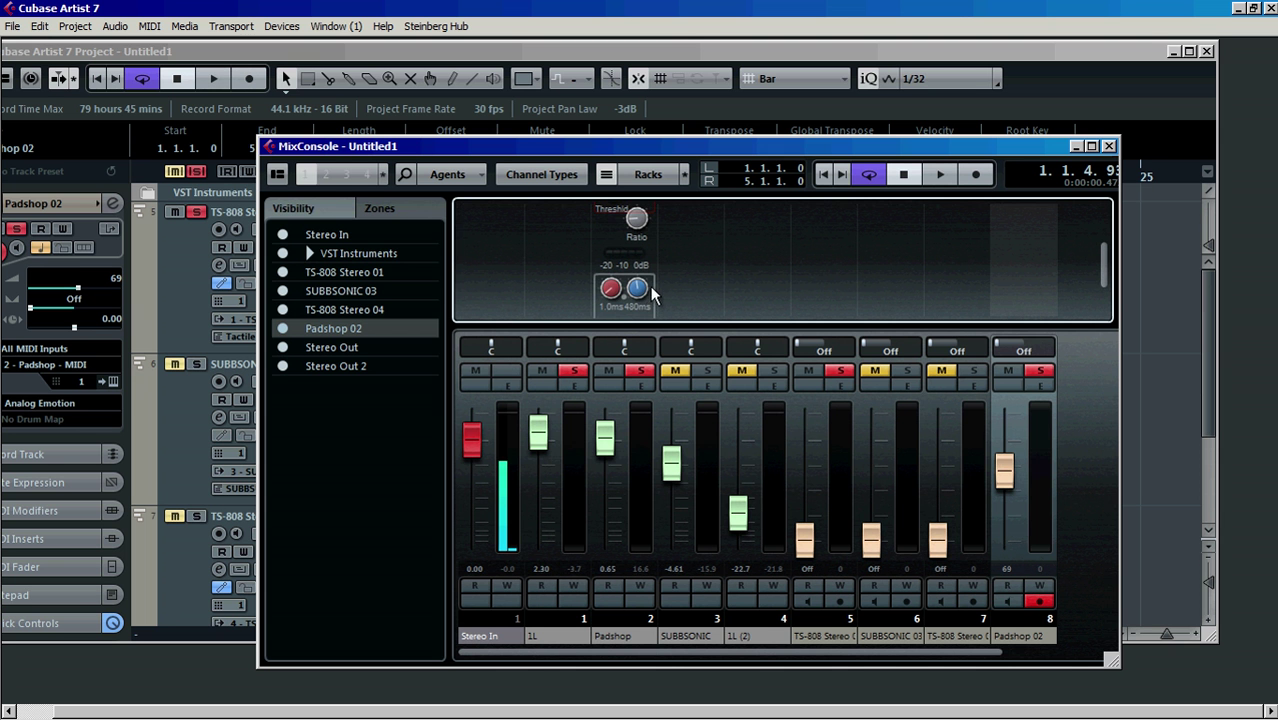
scroll(662, 296, down, 1)
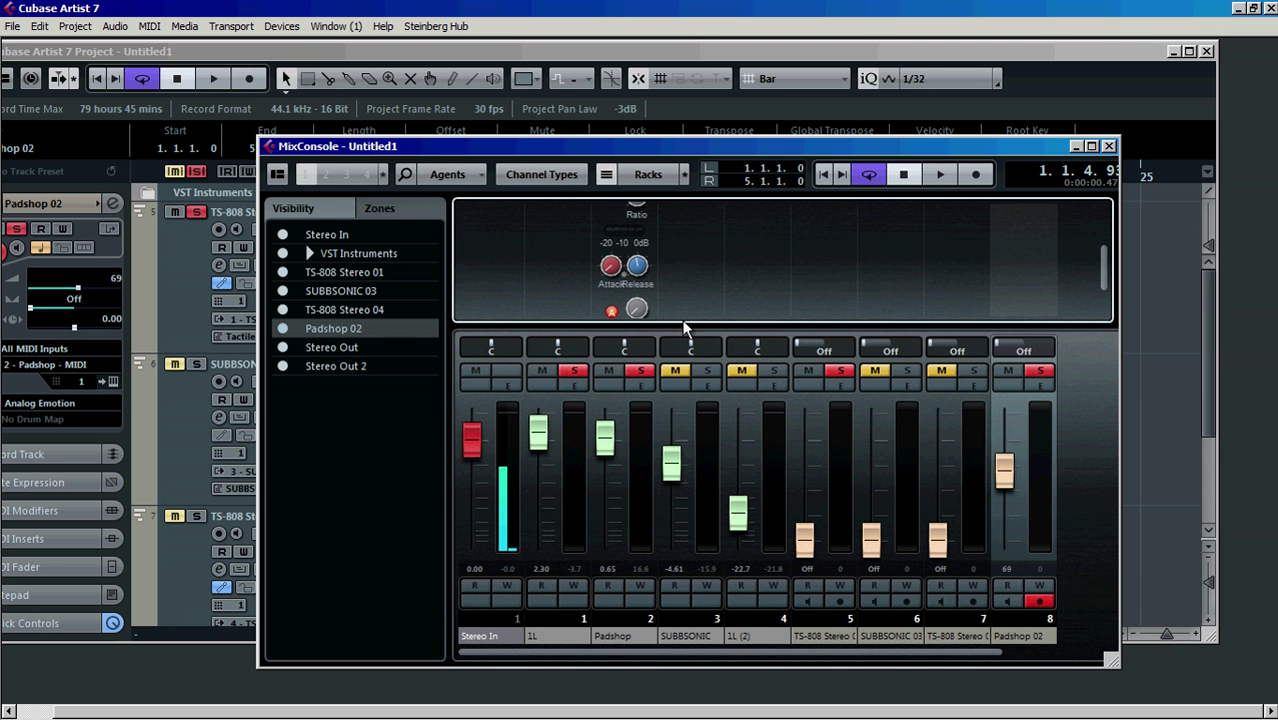
click(612, 312)
scroll(657, 291, up, 4)
scroll(657, 290, down, 3)
scroll(657, 290, down, 4)
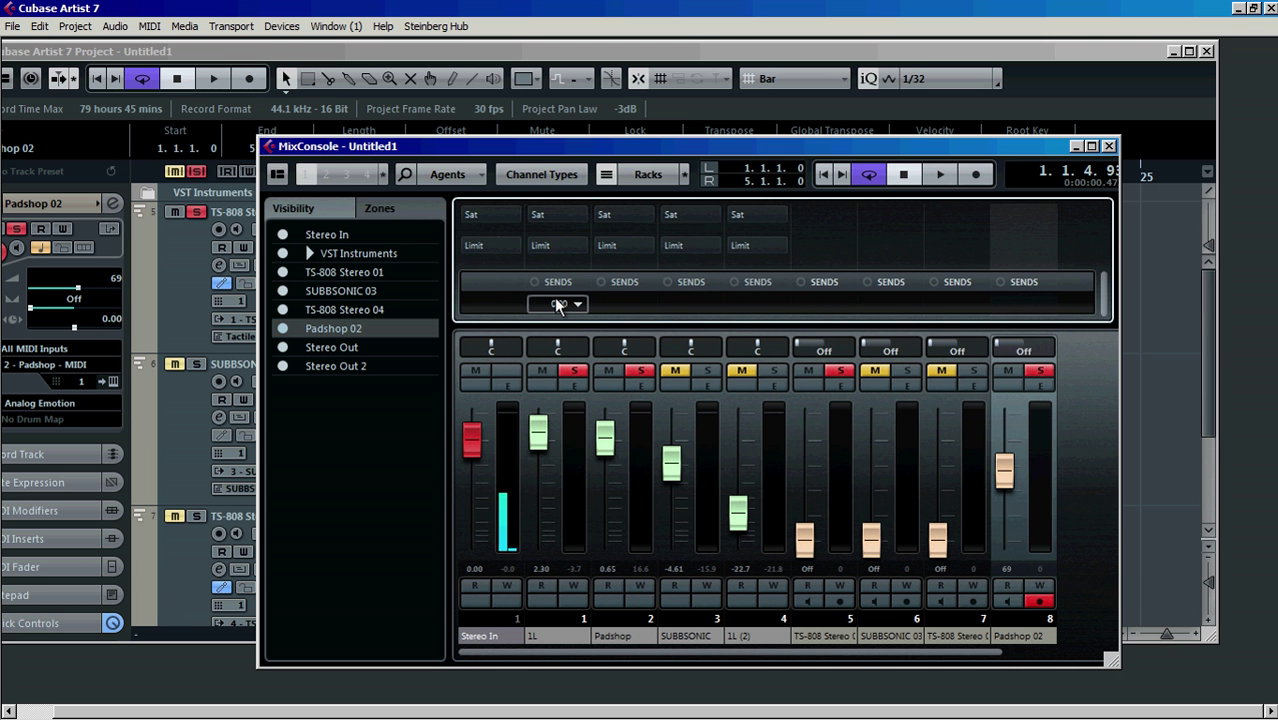
Route the 1L send to Side-chains > Padshop: Strip 2 - Standard Compressor, enable it, and play.
click(557, 304)
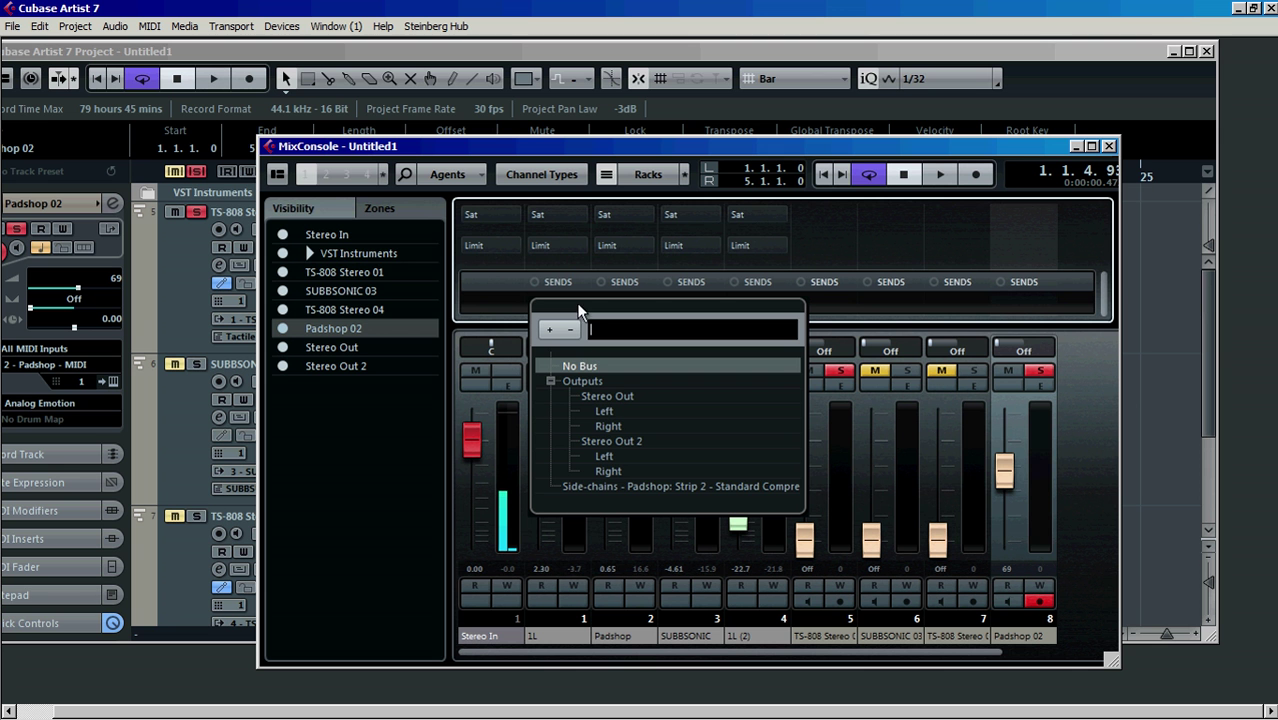
click(657, 487)
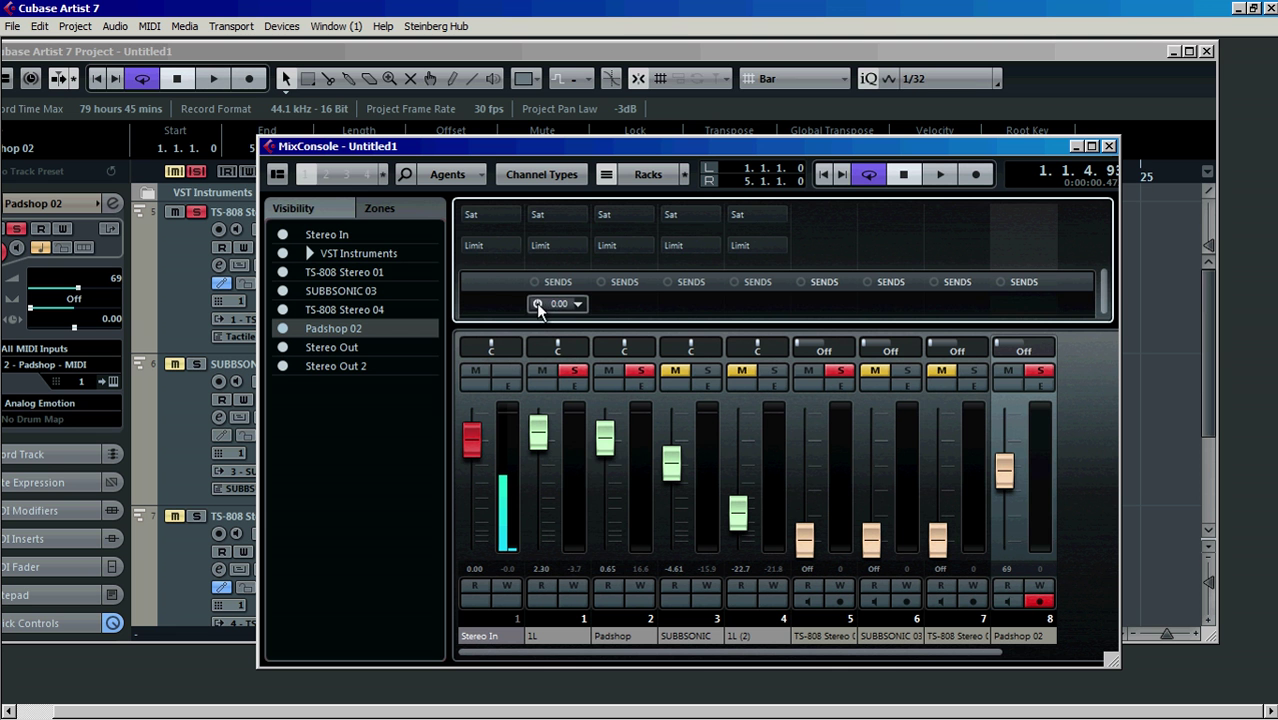
click(537, 305)
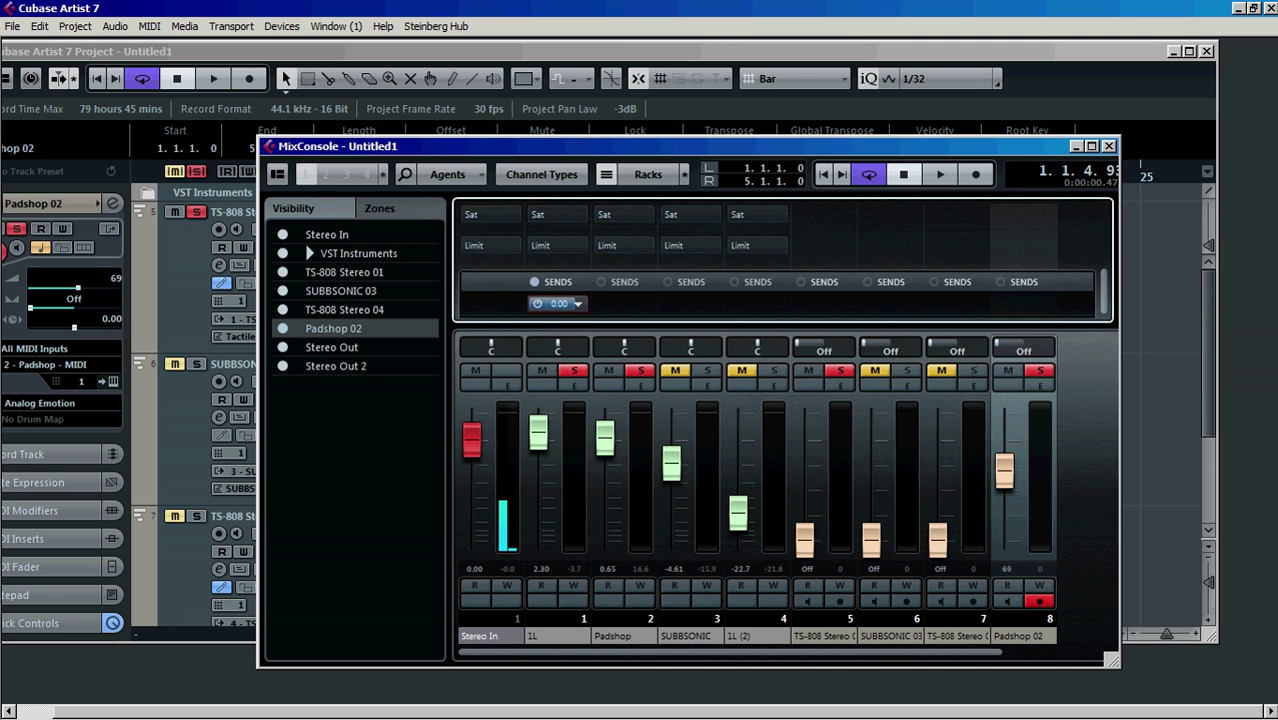
key(space)
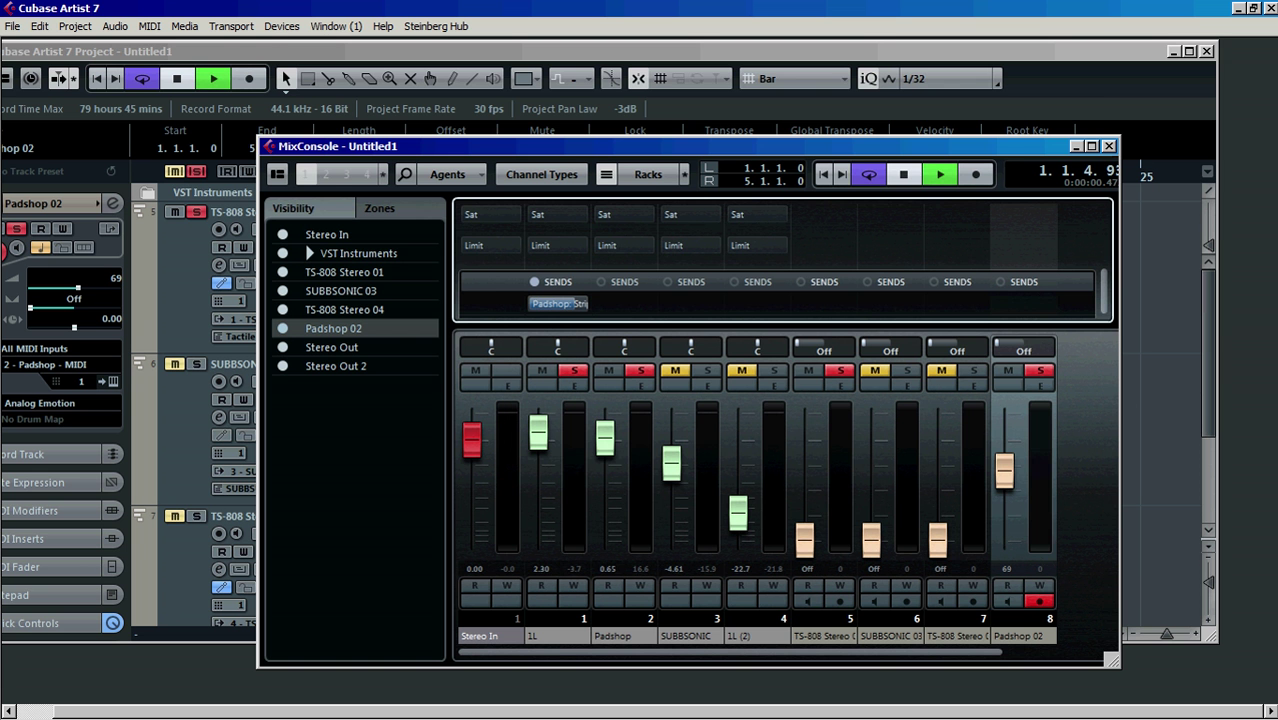
Set the Padshop compressor threshold to about -24dB and ratio to about 2.84:1.
drag(1009, 142, 970, 84)
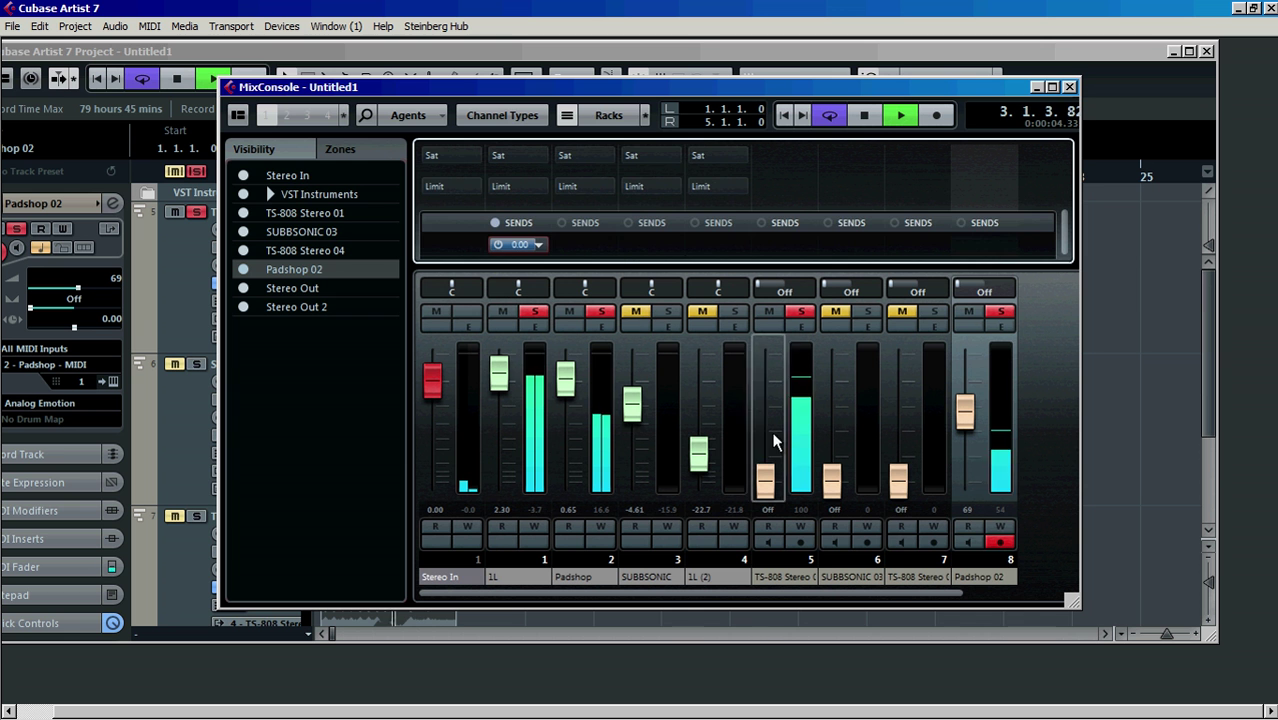
scroll(607, 243, up, 2)
scroll(620, 252, down, 1)
scroll(620, 252, up, 2)
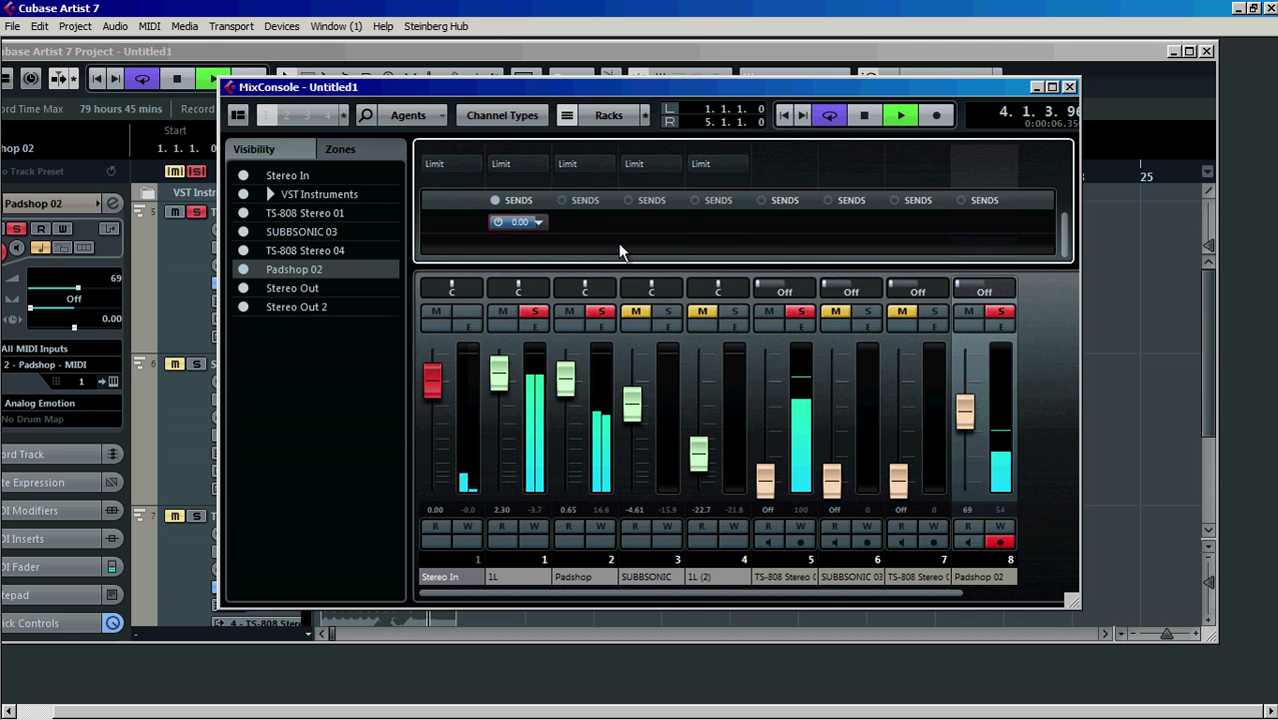
scroll(620, 252, down, 1)
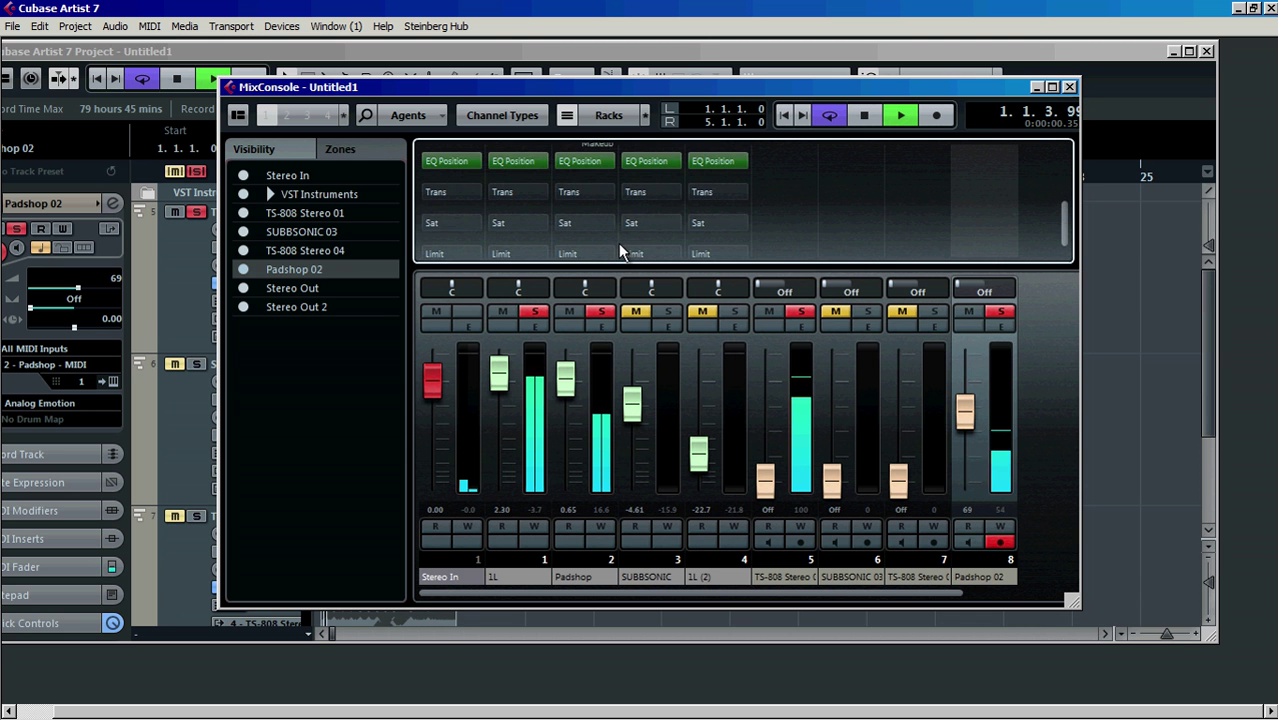
scroll(620, 252, up, 3)
scroll(620, 252, up, 3)
mouse_move(574, 208)
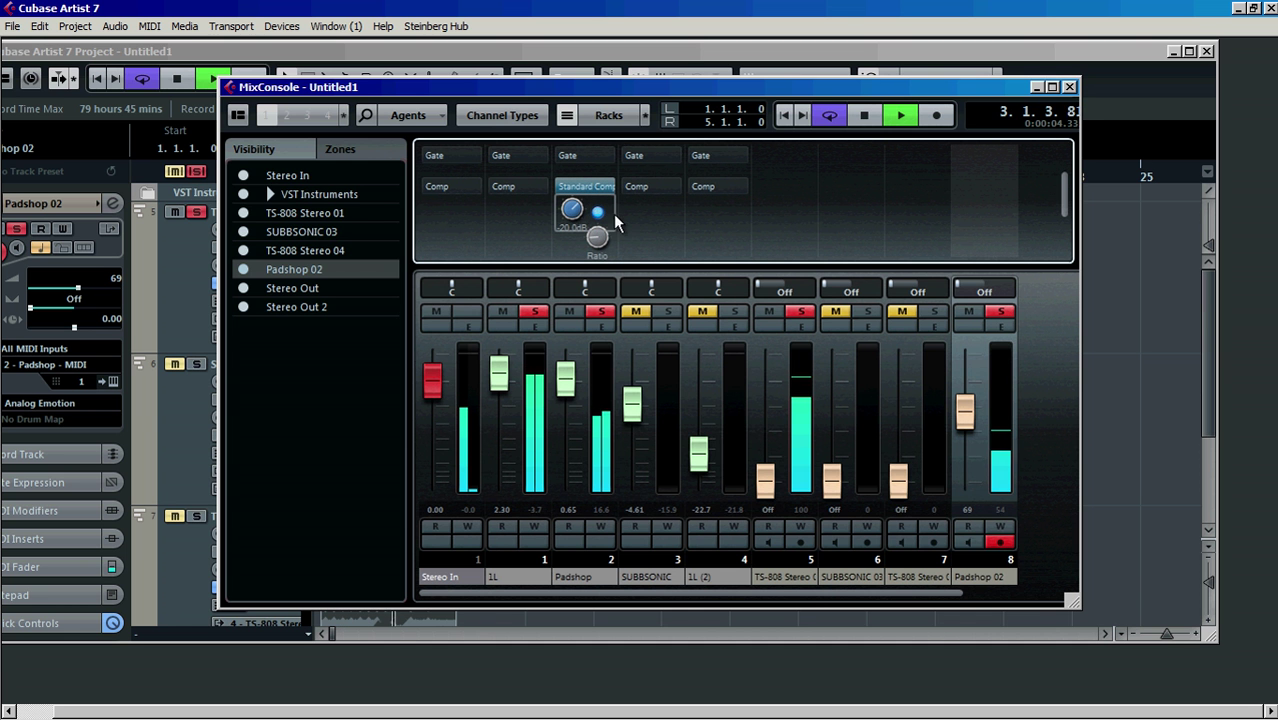
drag(574, 208, 571, 244)
mouse_move(576, 240)
drag(596, 243, 598, 221)
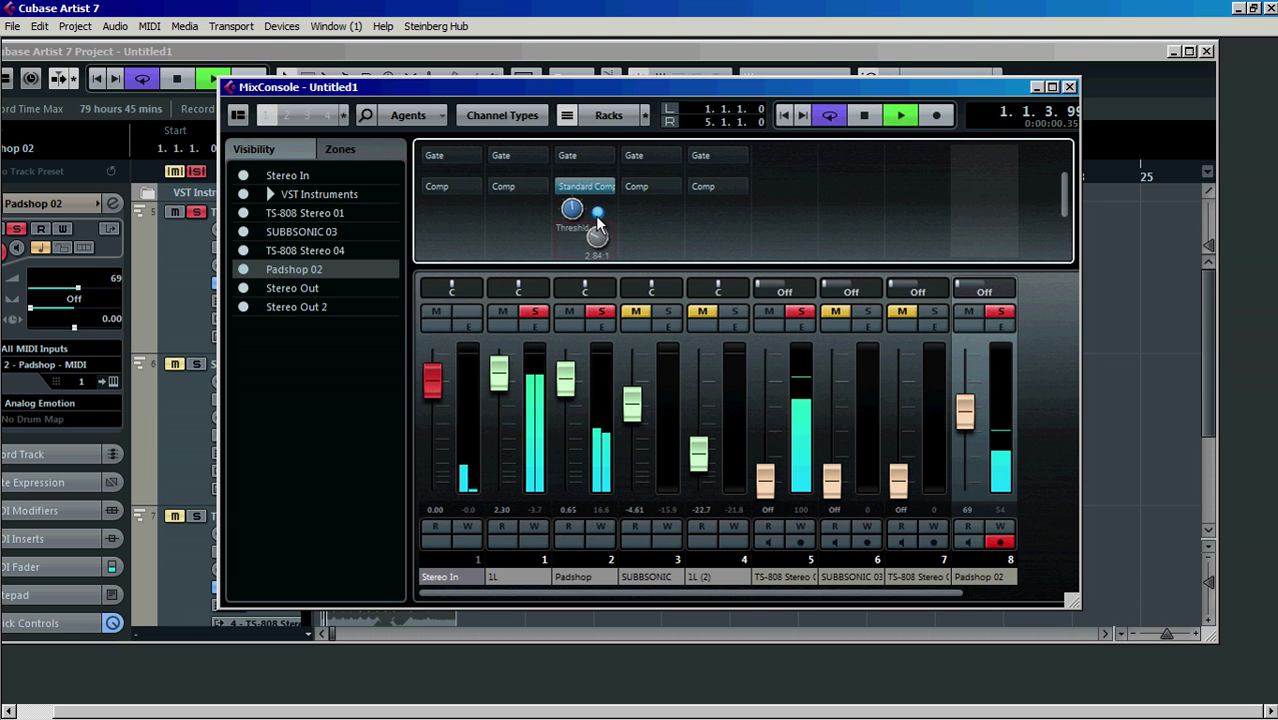
Shorten the compressor release to 139ms and close the MixConsole.
scroll(618, 228, down, 3)
scroll(612, 222, down, 1)
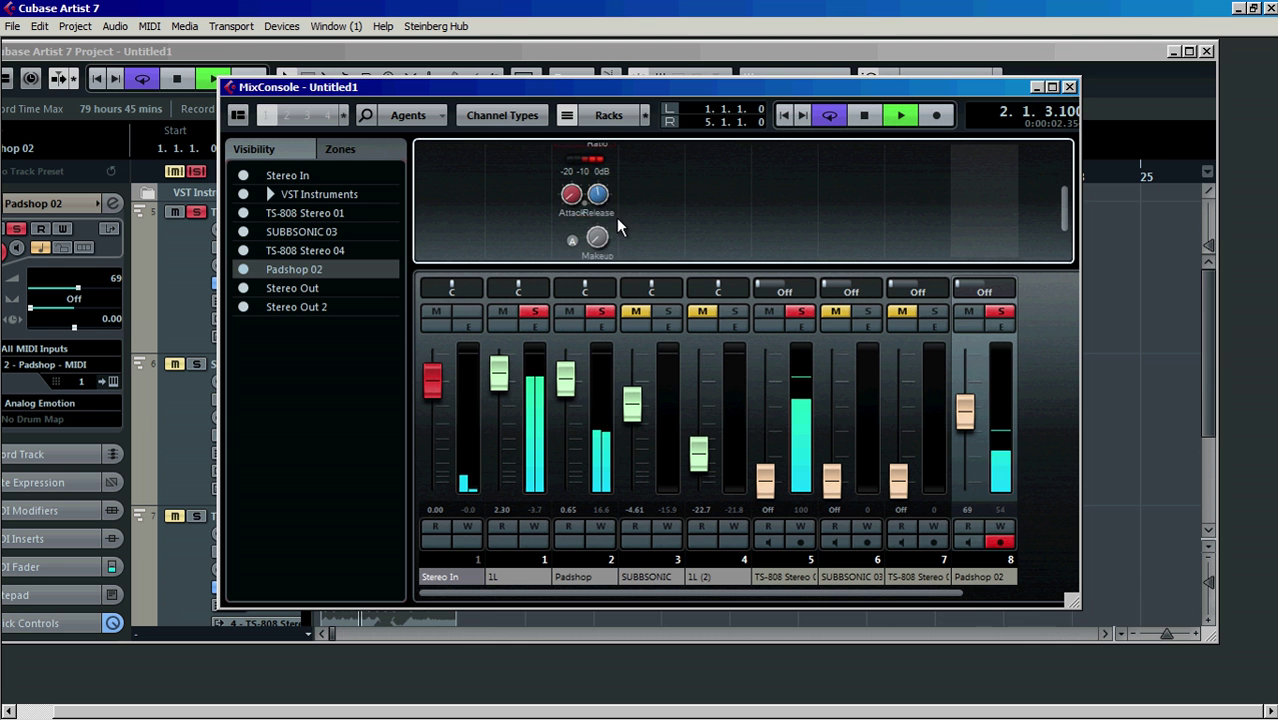
drag(602, 200, 595, 262)
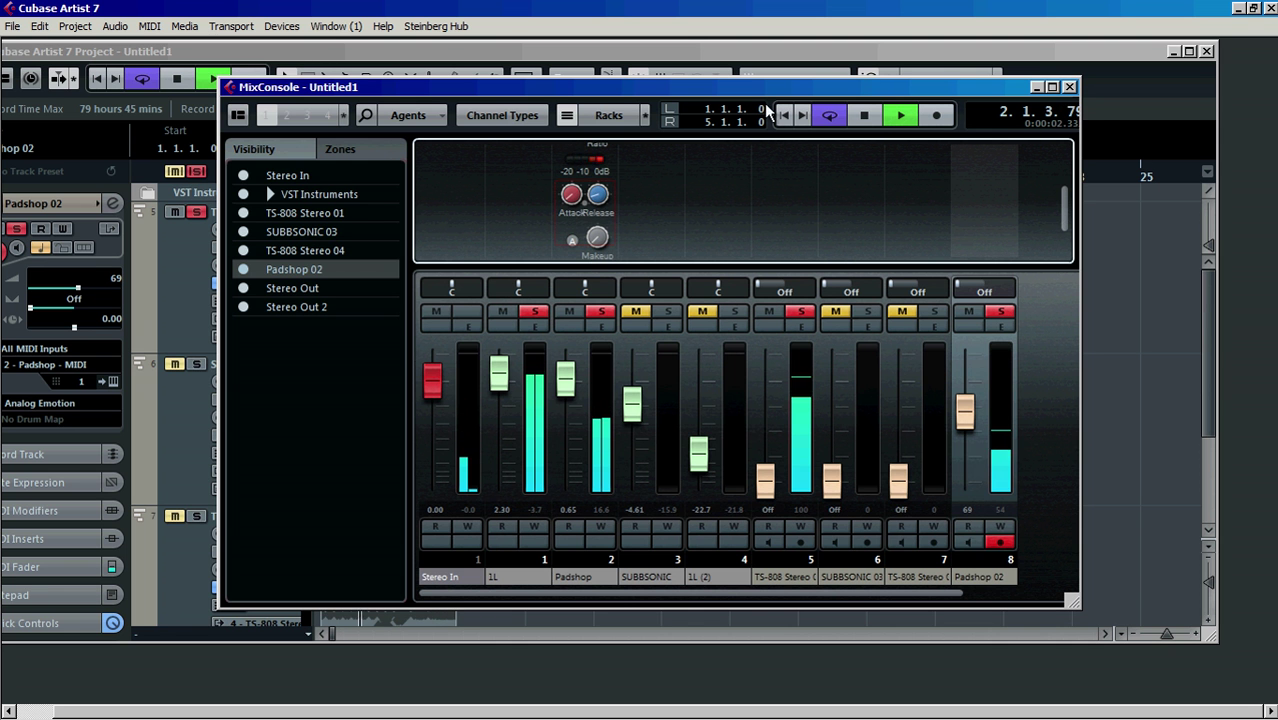
click(1069, 90)
scroll(592, 316, down, 2)
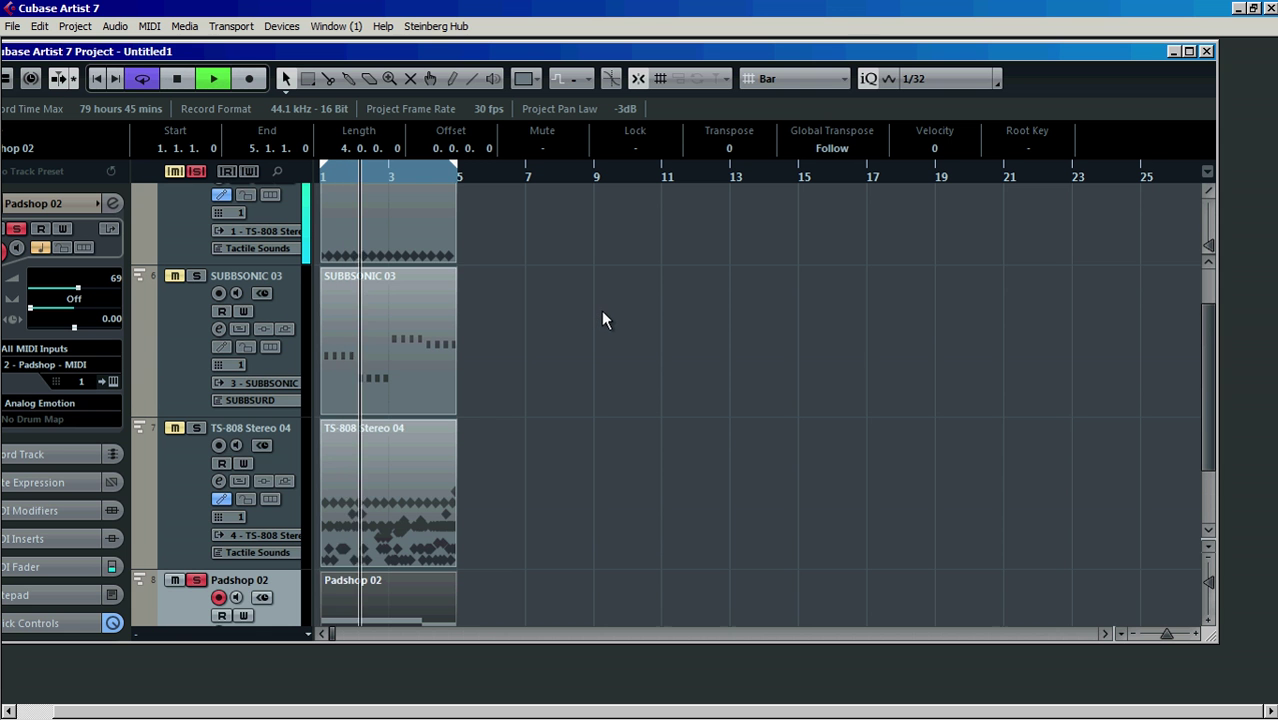
scroll(601, 320, down, 1)
scroll(602, 319, up, 2)
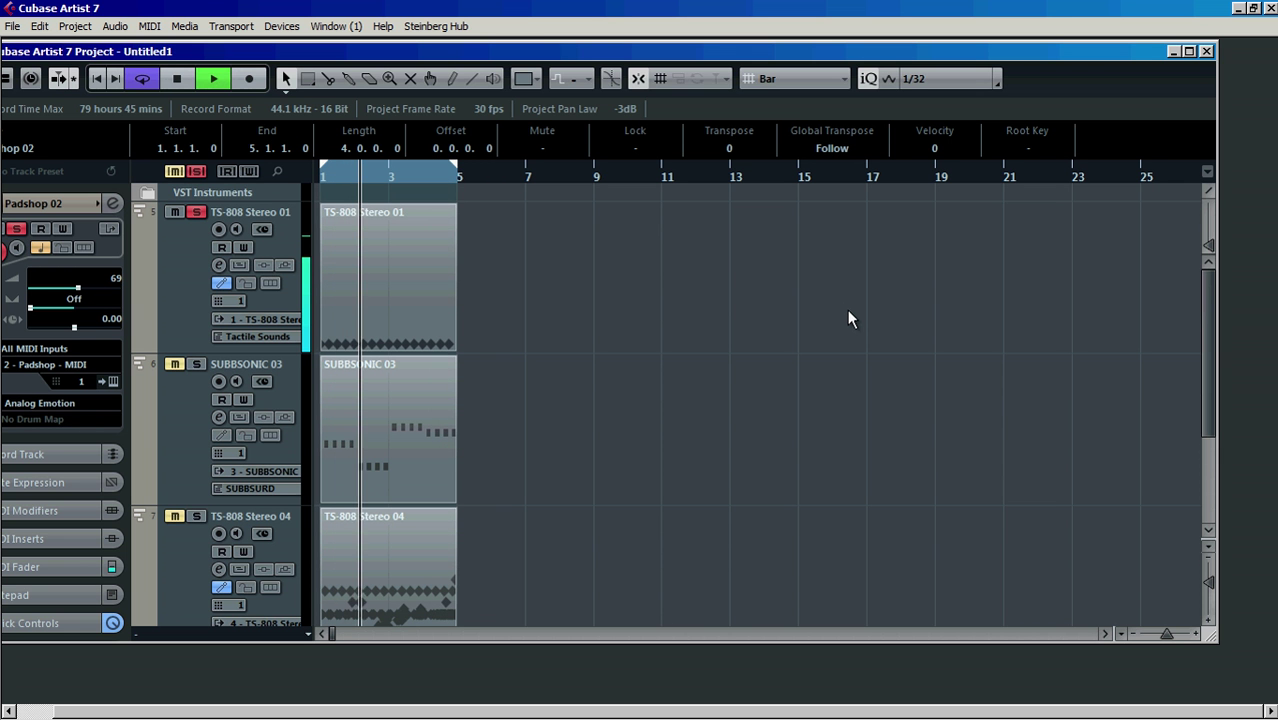
key(F3)
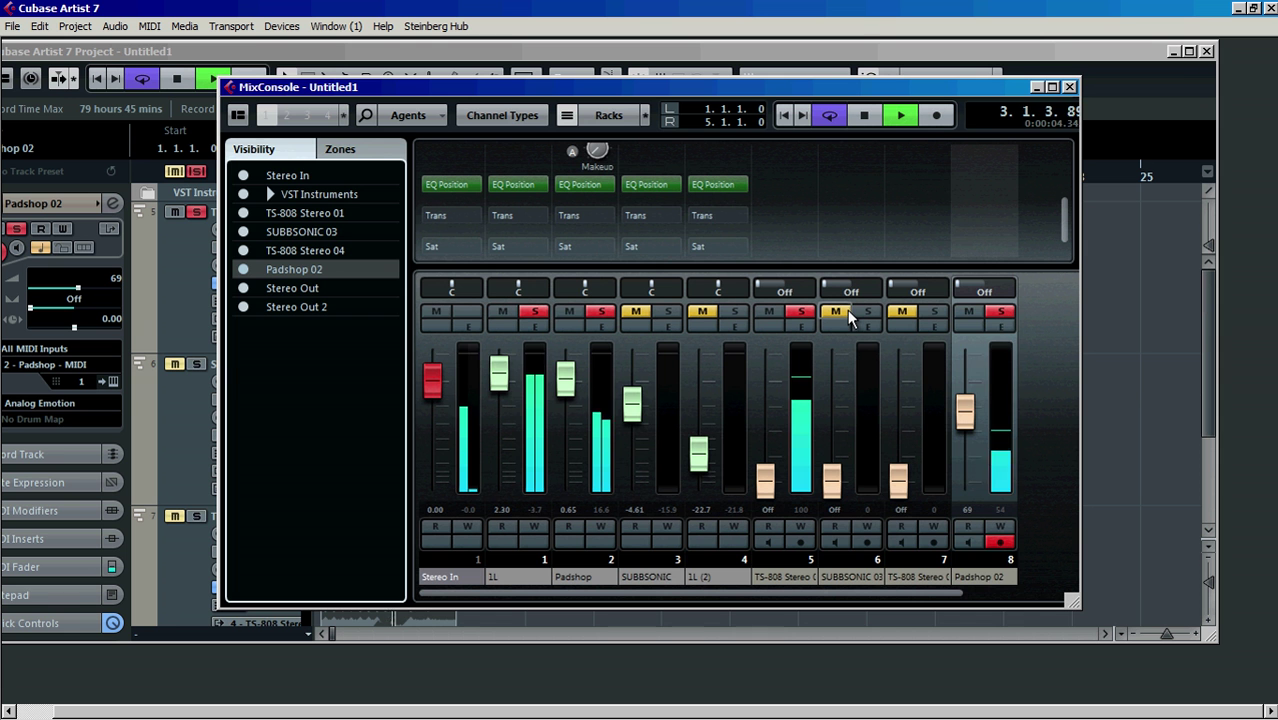
Set channel 1L's output routing to No Bus.
scroll(500, 440, right, 2)
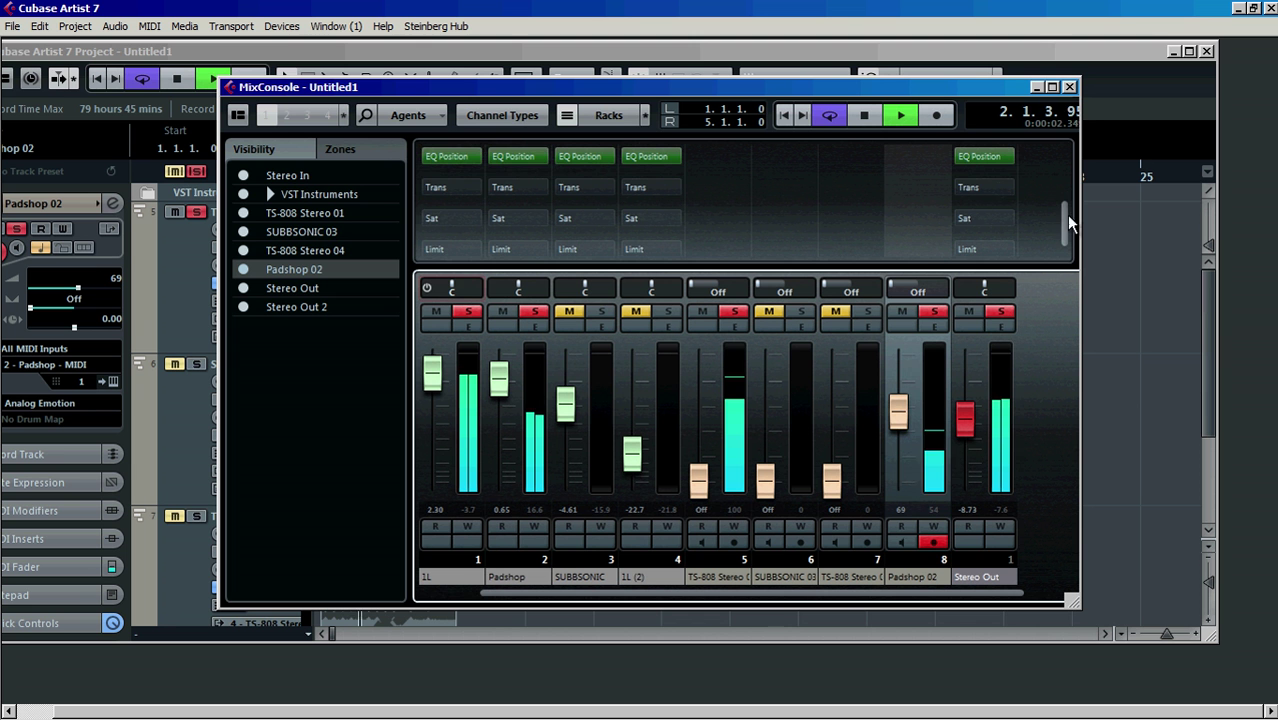
scroll(1065, 212, up, 1)
scroll(1065, 212, up, 4)
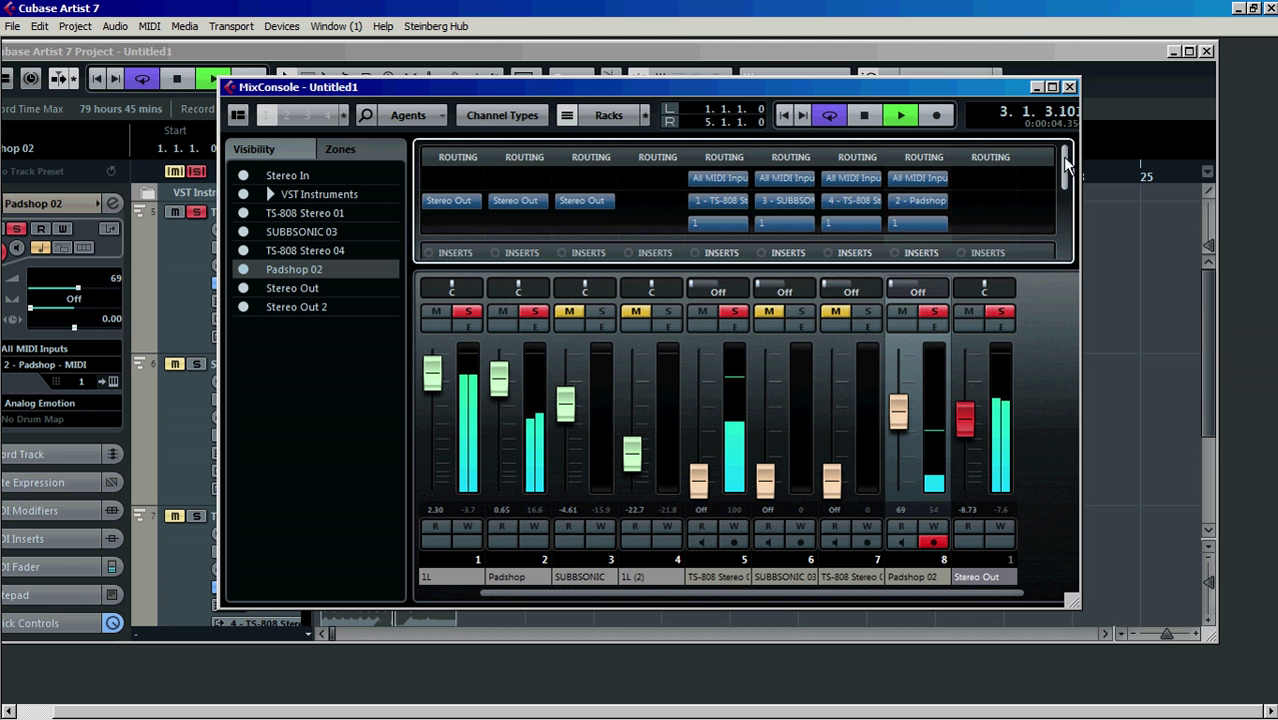
click(450, 201)
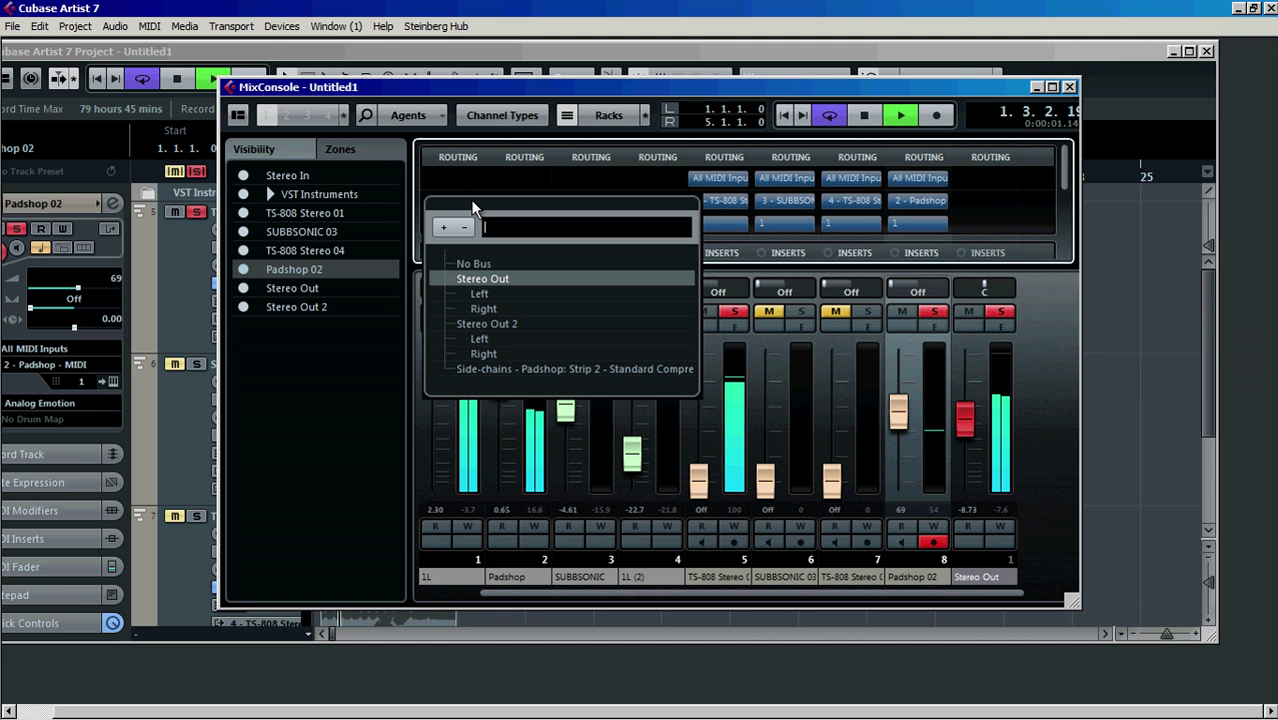
click(482, 263)
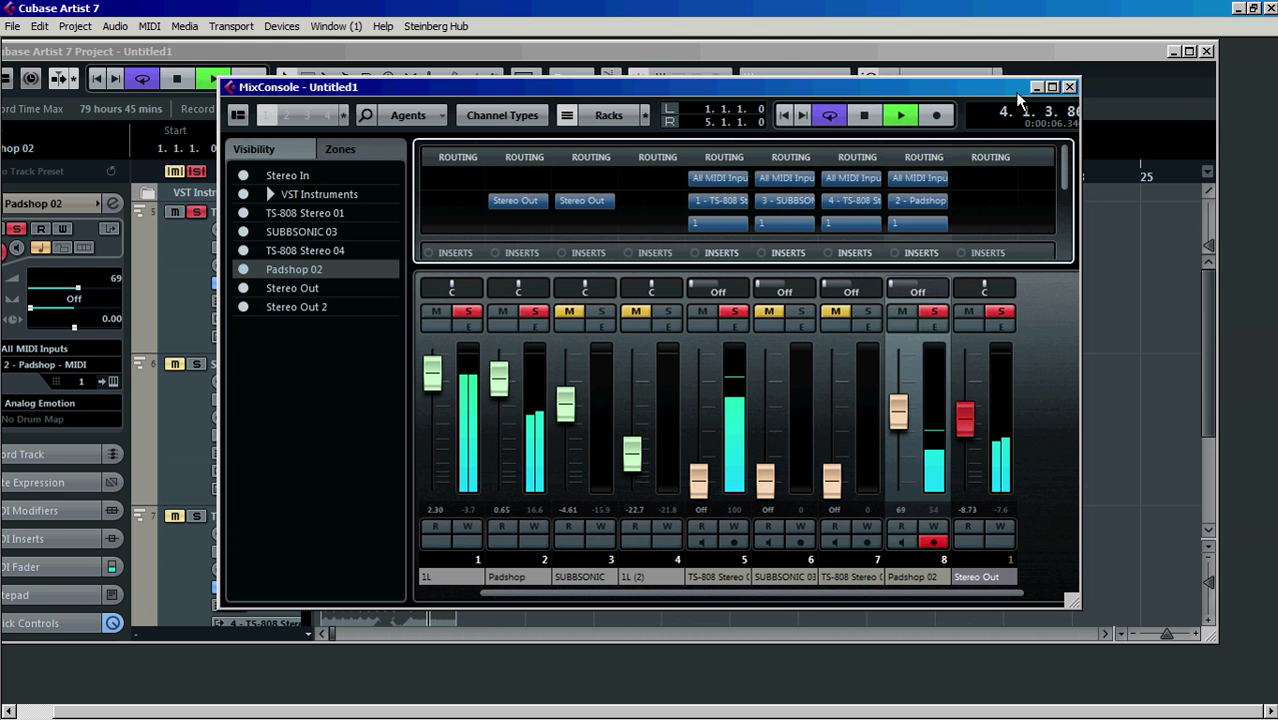
Stop playback and close the MixConsole to return to the project.
drag(1035, 90, 1192, 179)
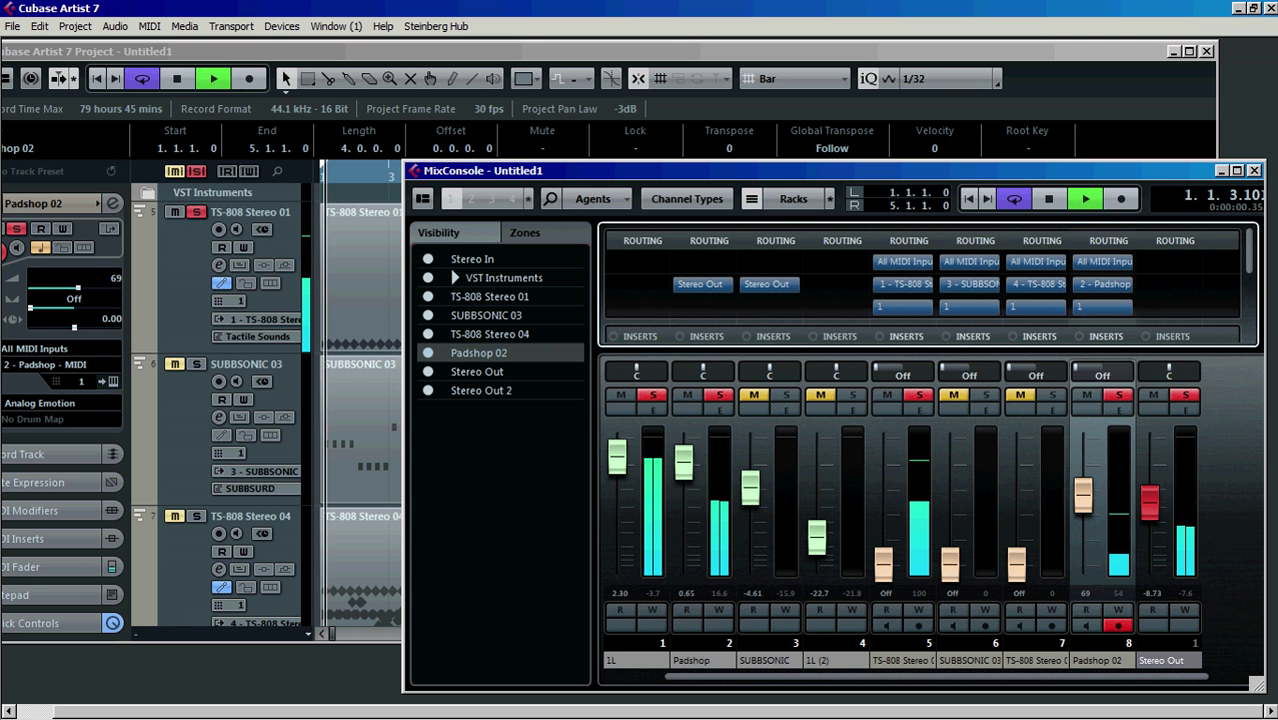
click(1098, 198)
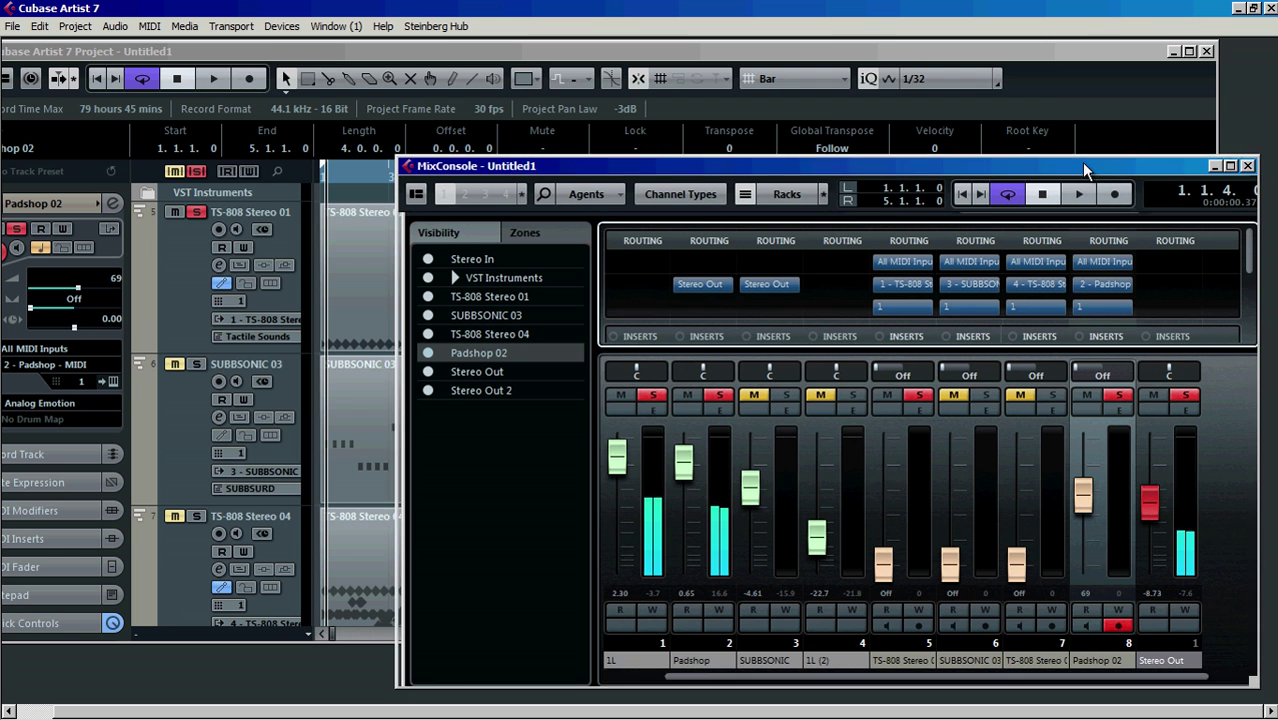
drag(1102, 172, 891, 82)
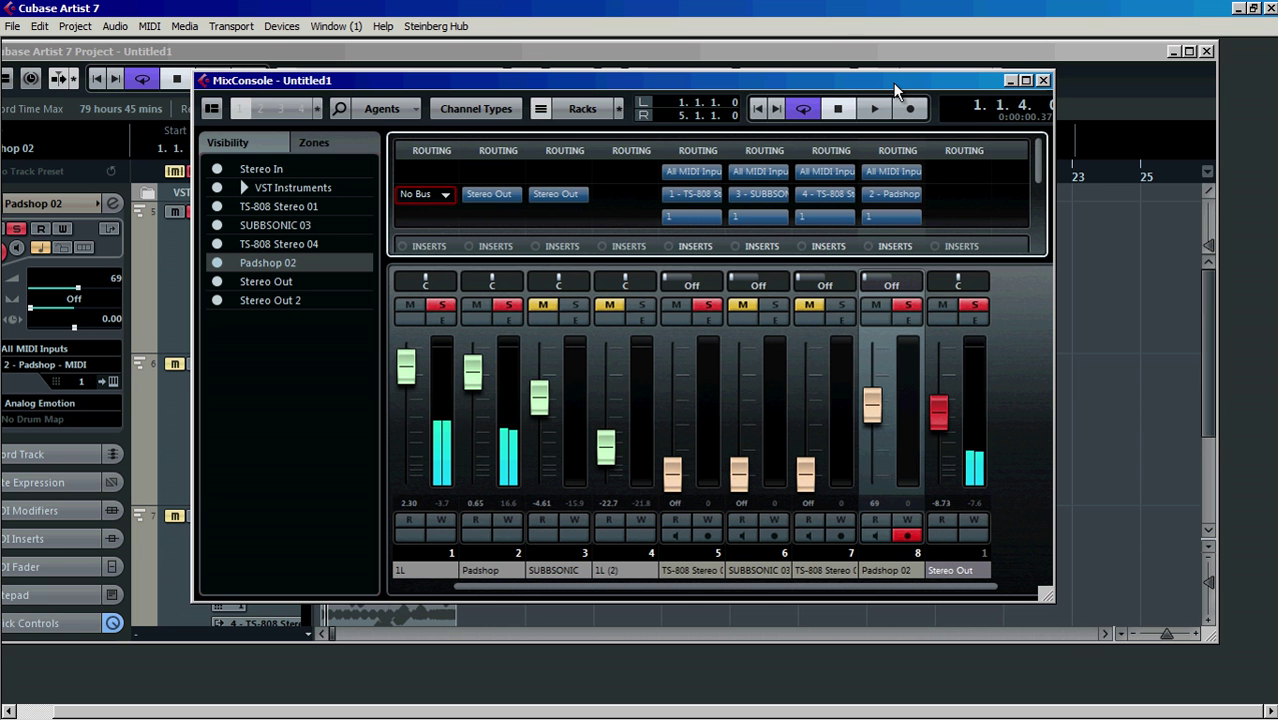
click(1043, 81)
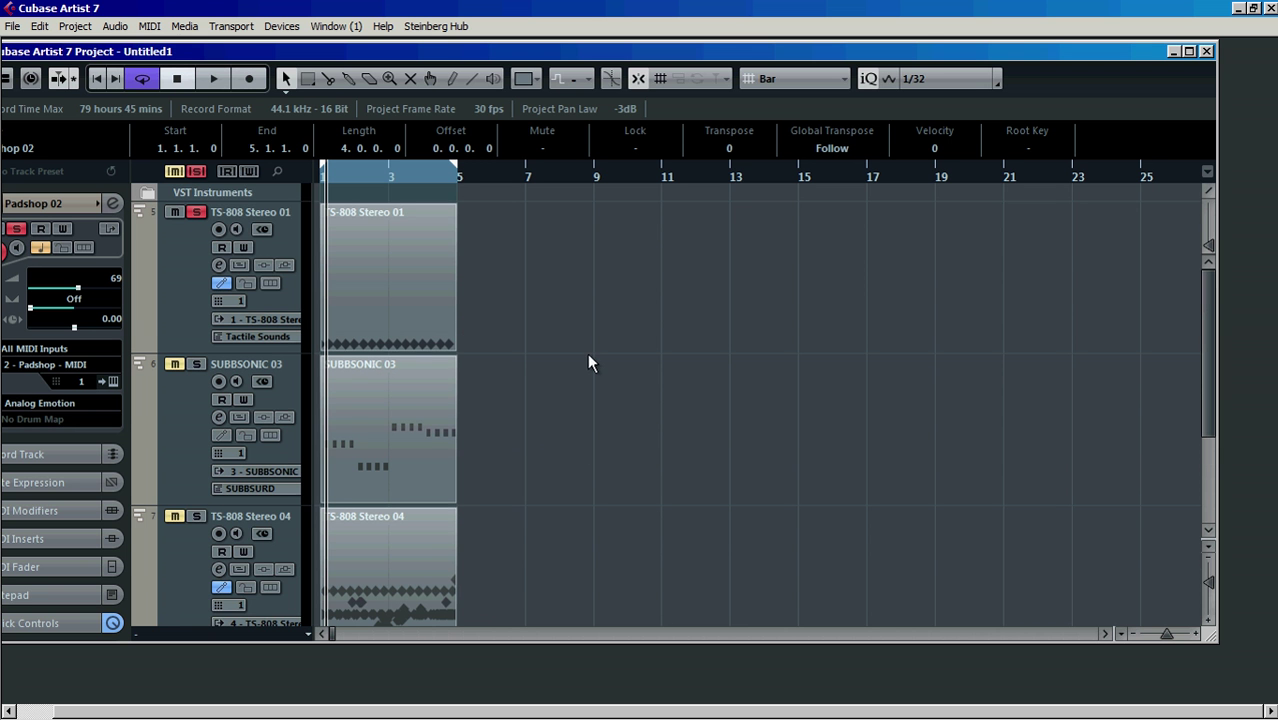
Set SUBBSONIC 03's MIDI channel to 5.
scroll(587, 366, down, 2)
scroll(242, 364, up, 4)
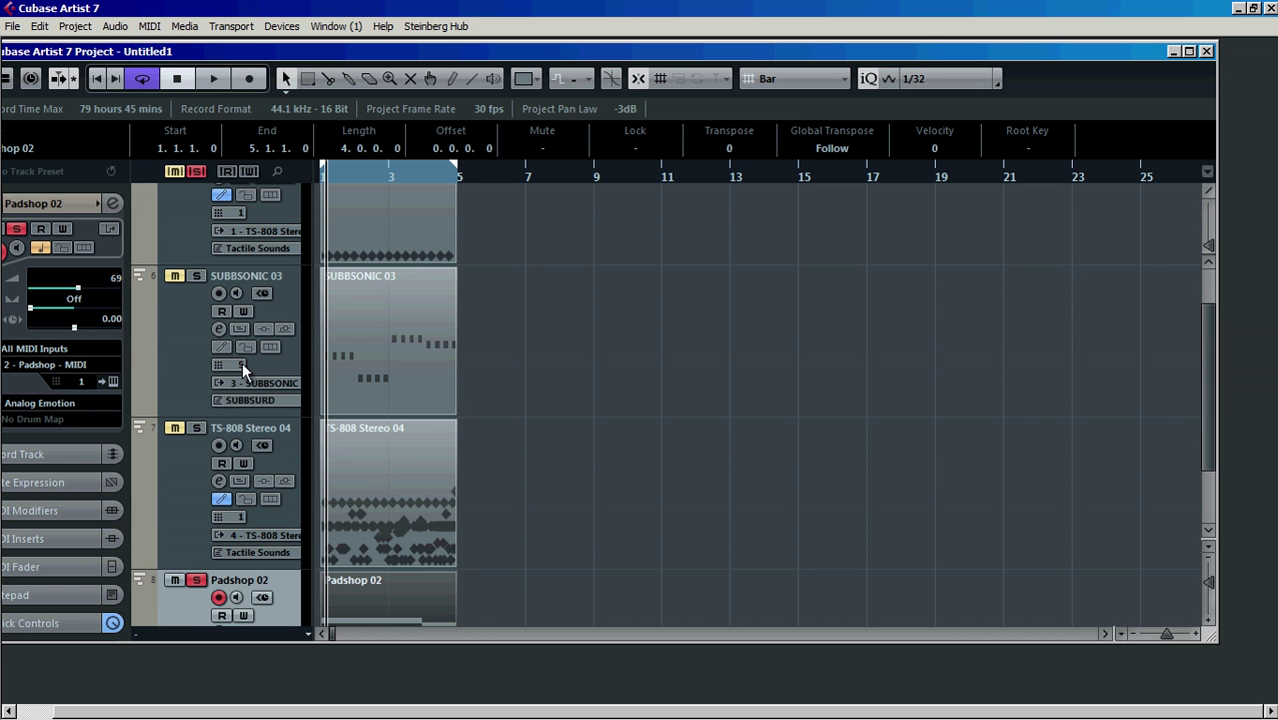
scroll(548, 318, up, 2)
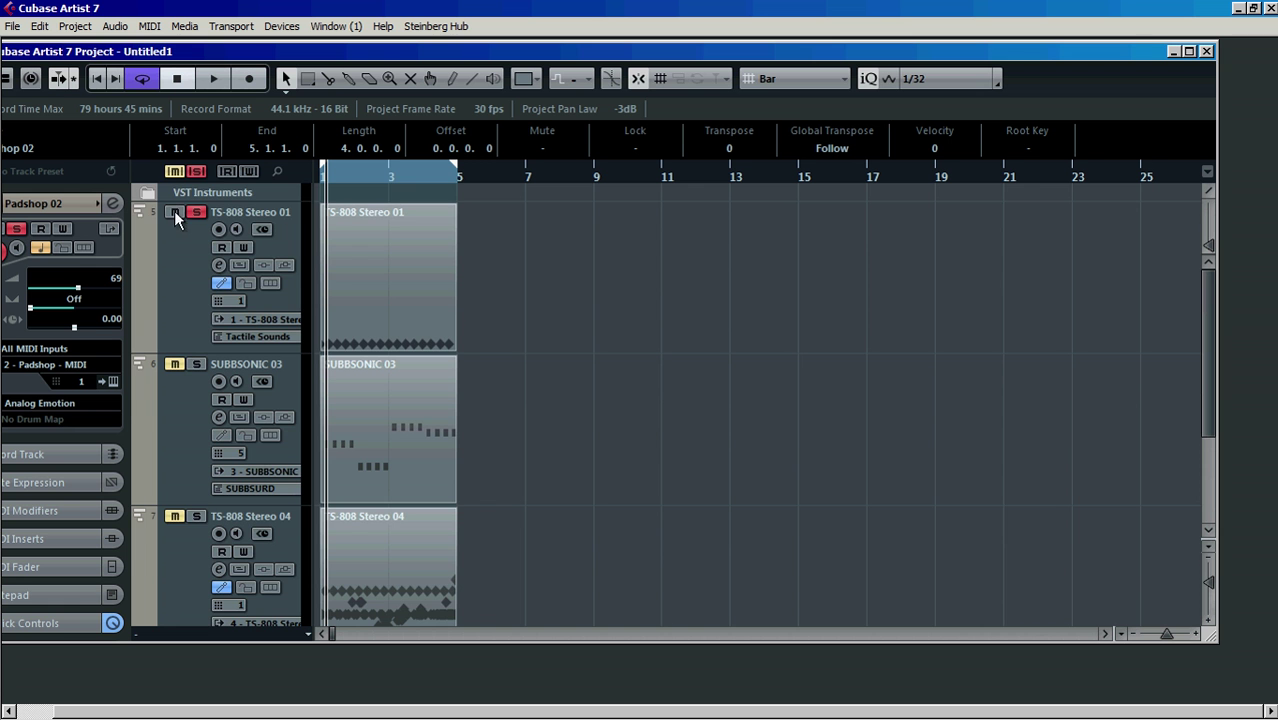
scroll(700, 400, down, 4)
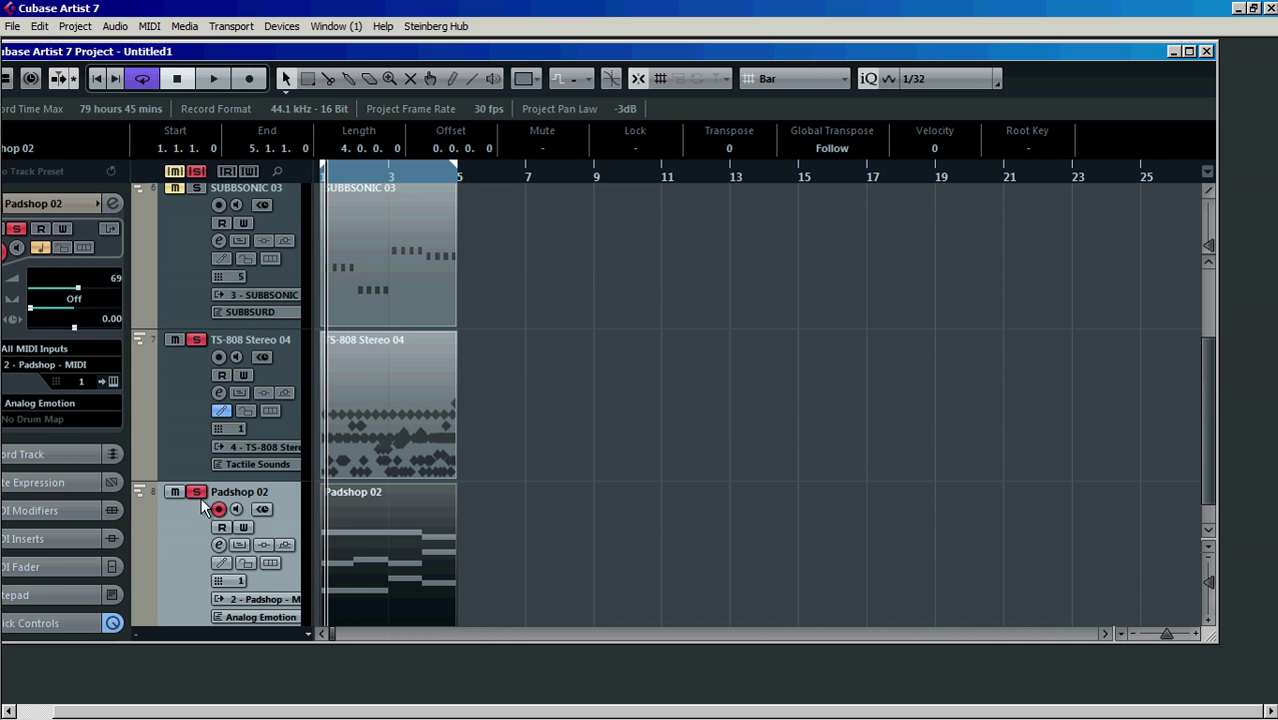
Switch TS-808 Stereo 04's program to SinkMusic 1, start playback and enlarge the project window.
scroll(260, 464, down, 1)
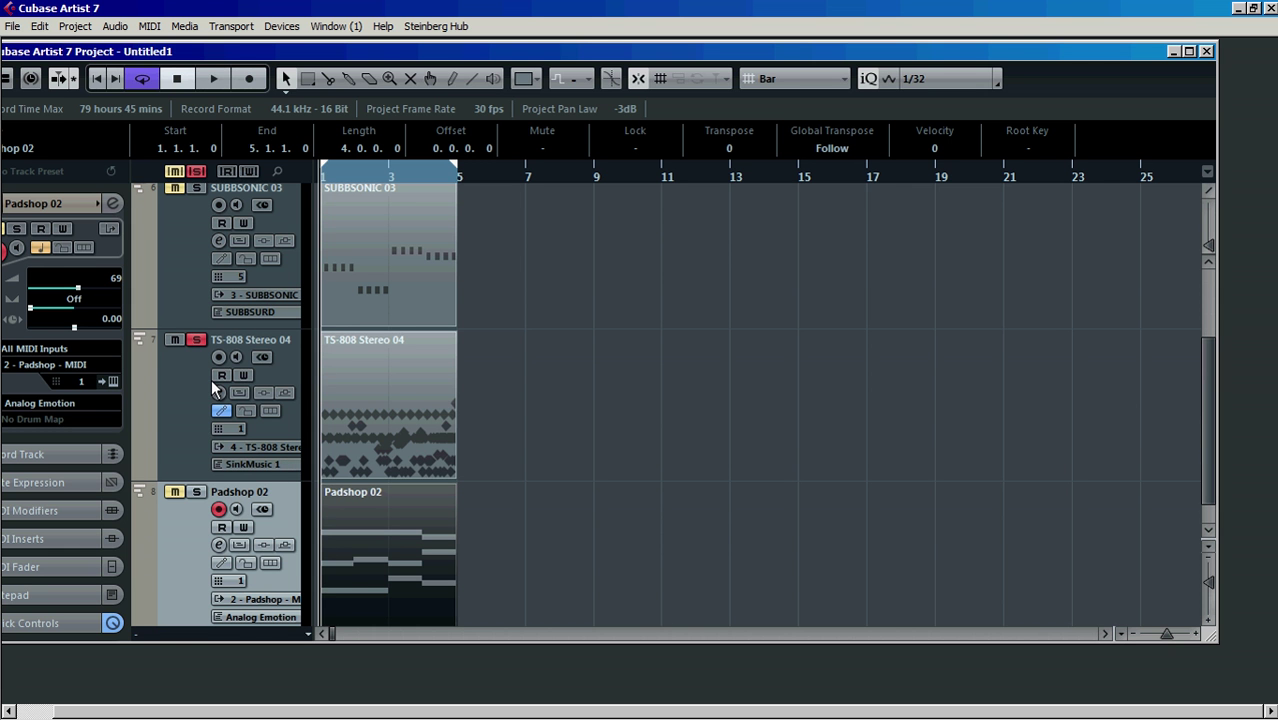
key(space)
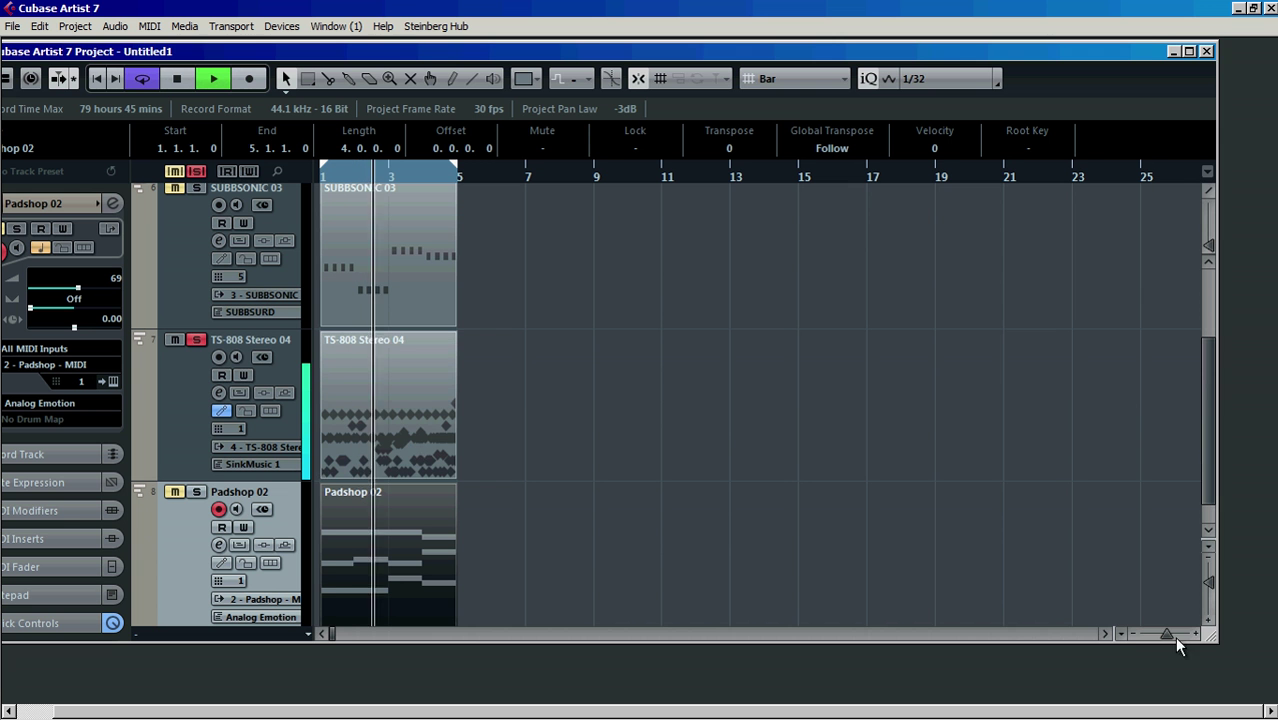
drag(1203, 633, 1255, 683)
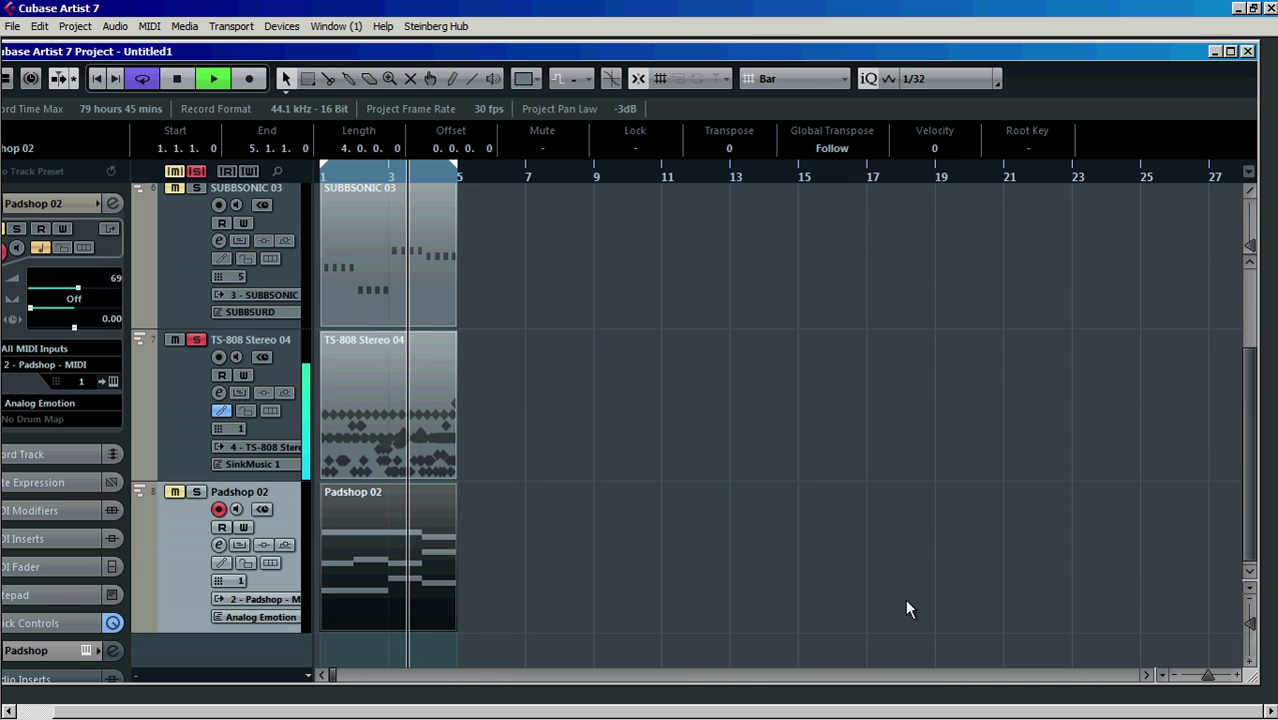
double_click(407, 424)
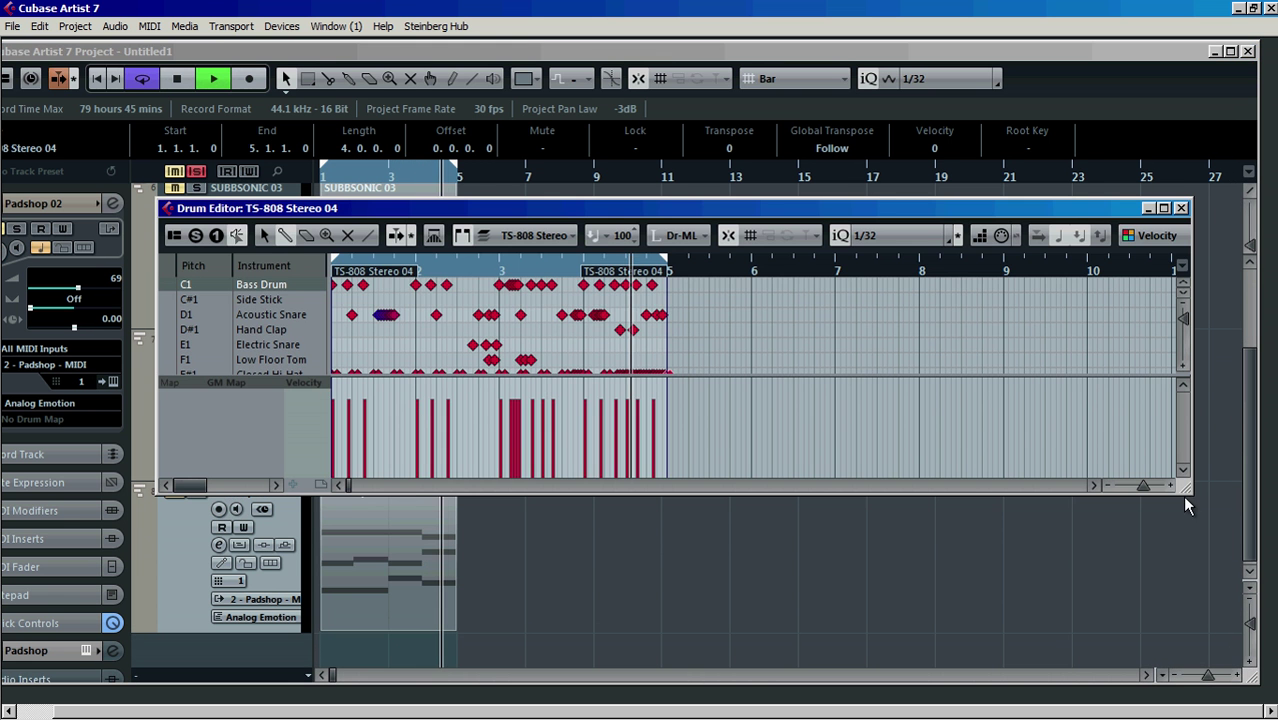
drag(1186, 491, 1218, 662)
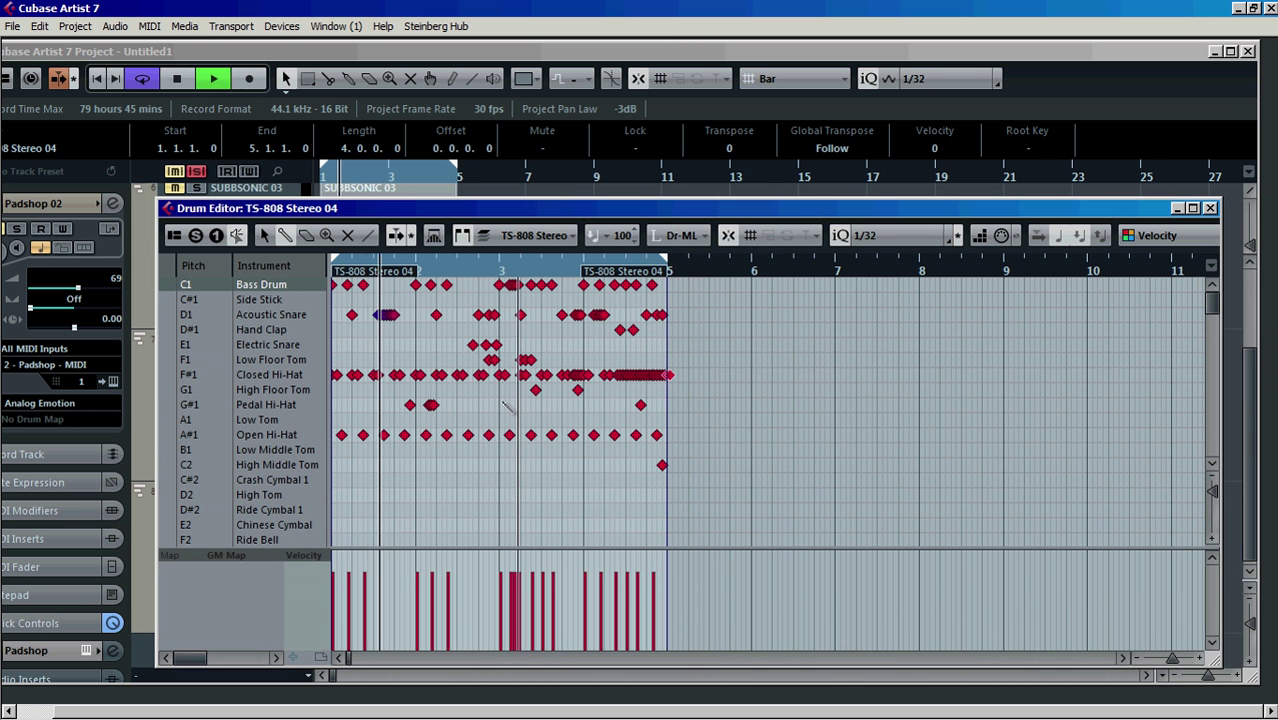
drag(560, 209, 547, 181)
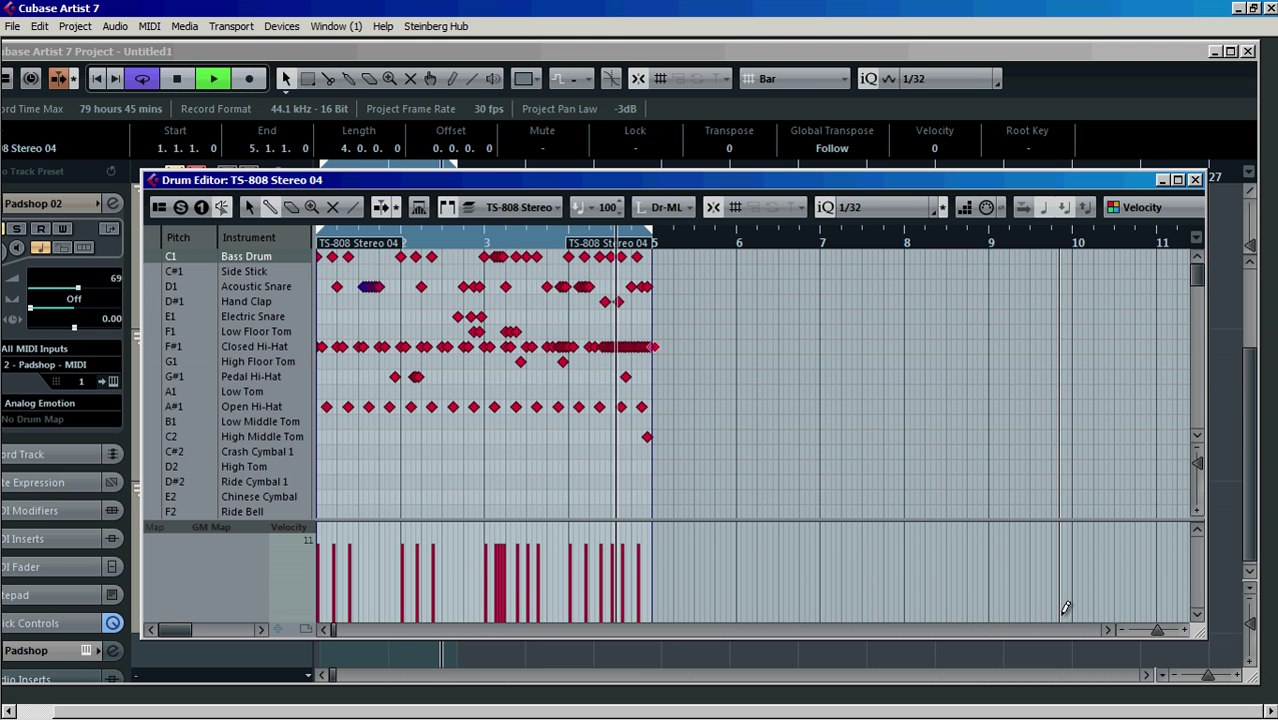
click(1154, 626)
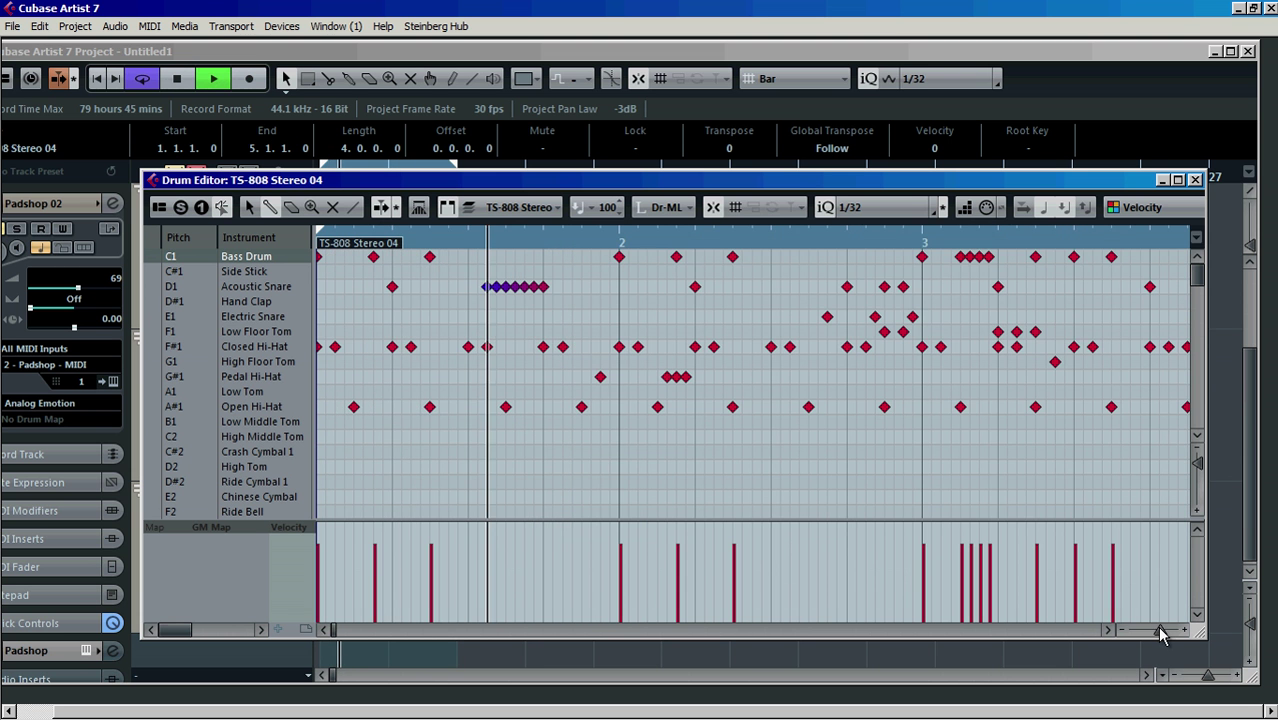
drag(1100, 180, 1015, 196)
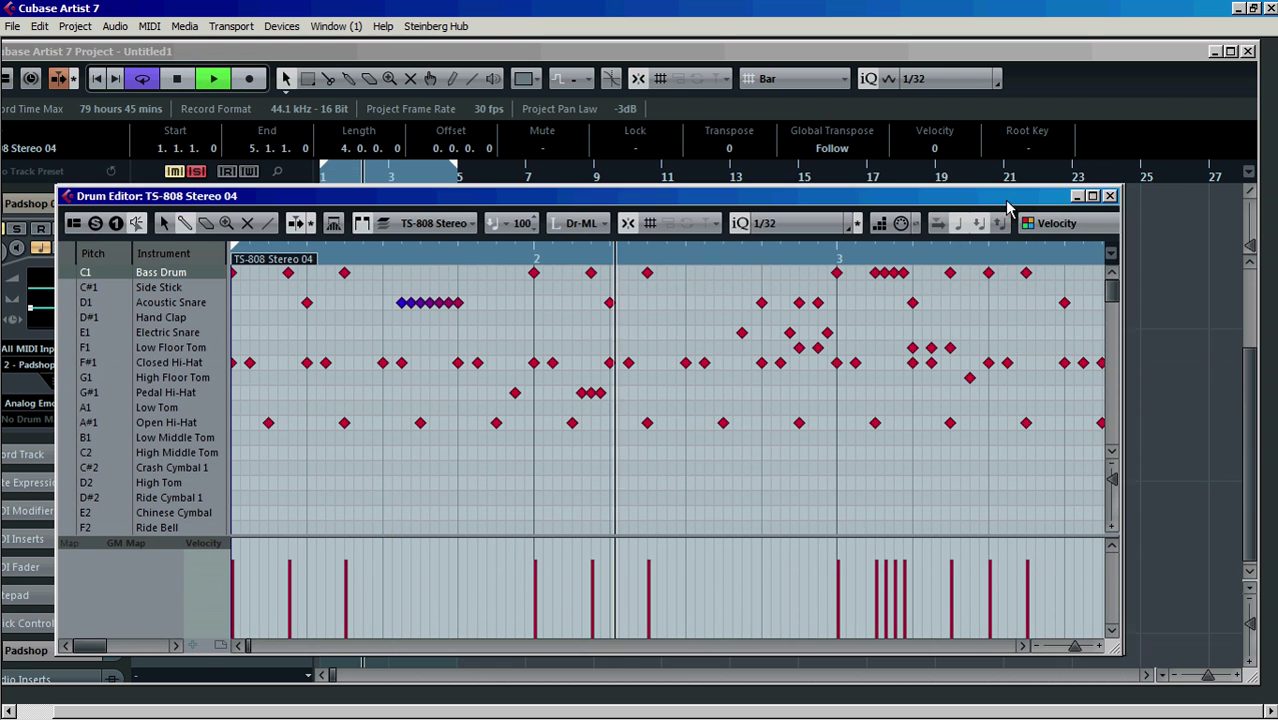
click(1110, 197)
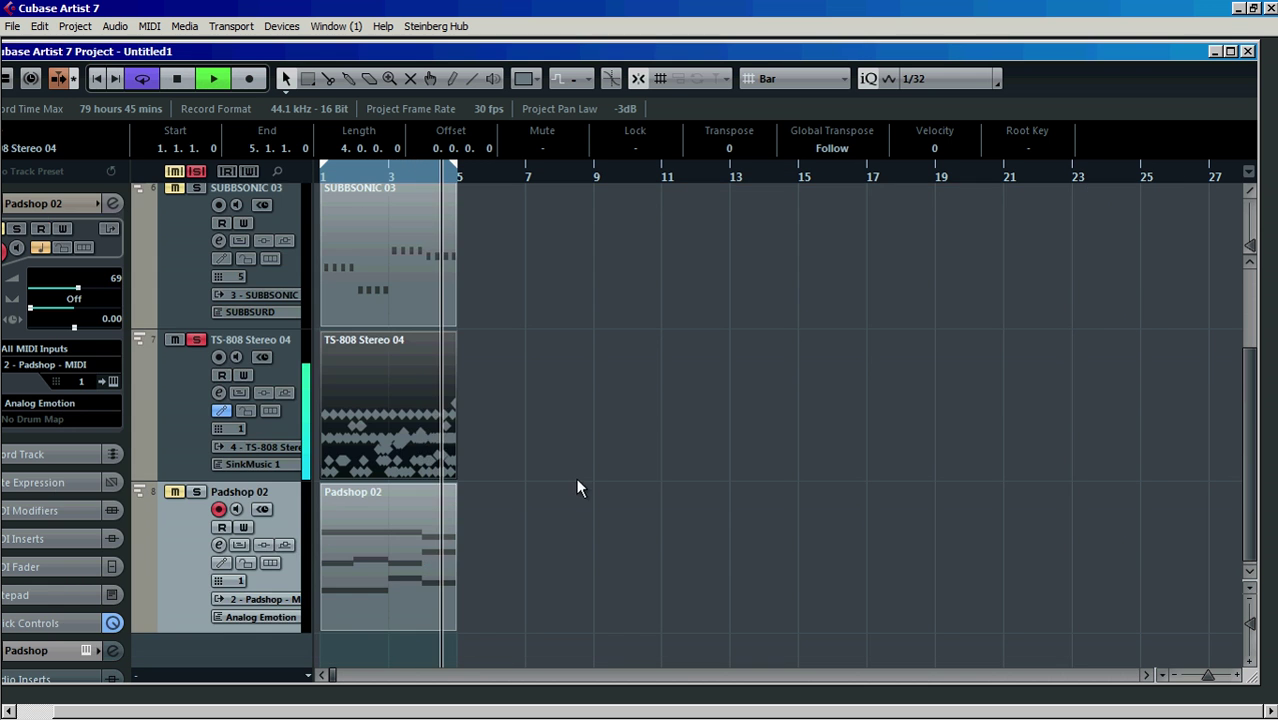
Rewind, select the TS-808 Stereo 04 part, restart playback and bring up the MixConsole.
key(space)
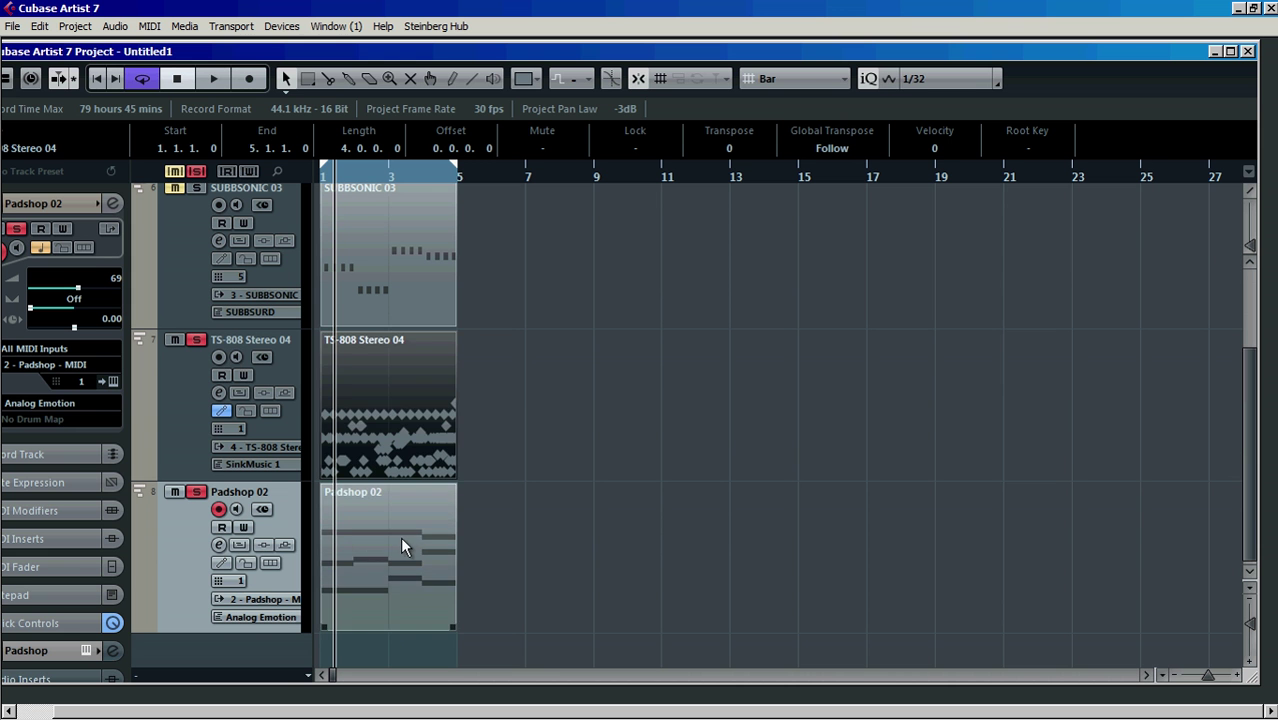
click(384, 445)
key(space)
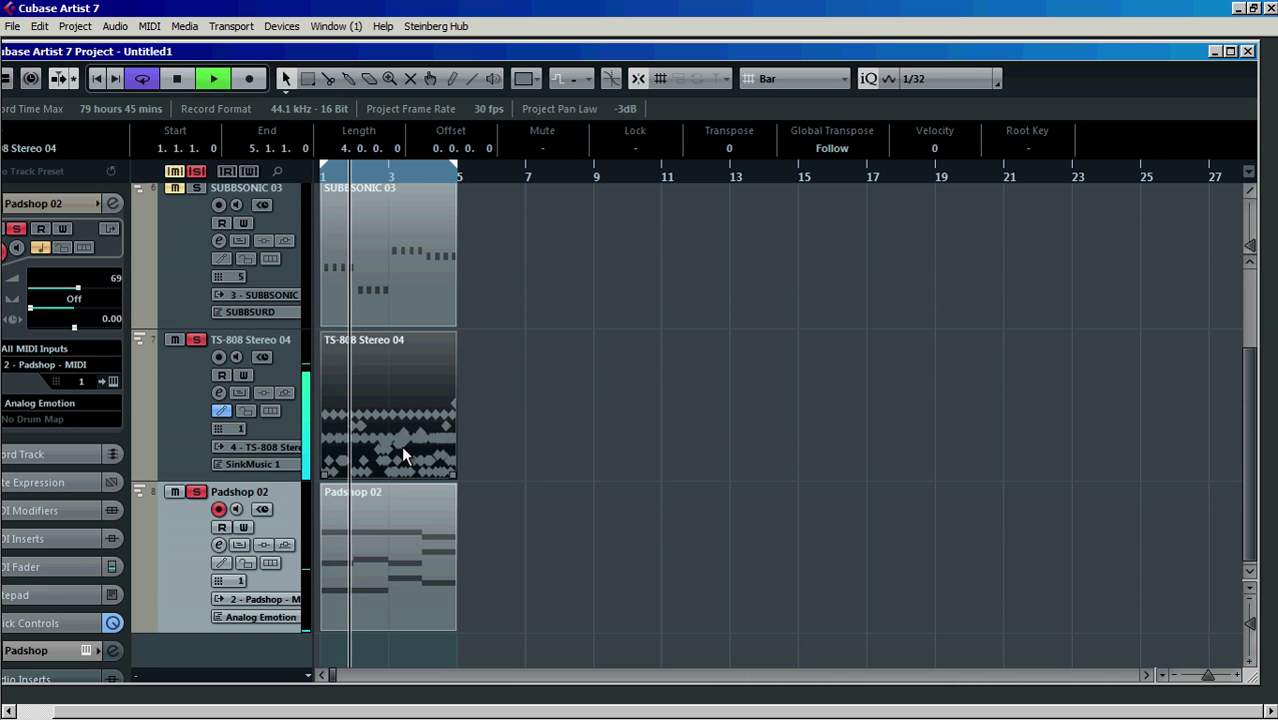
key(F3)
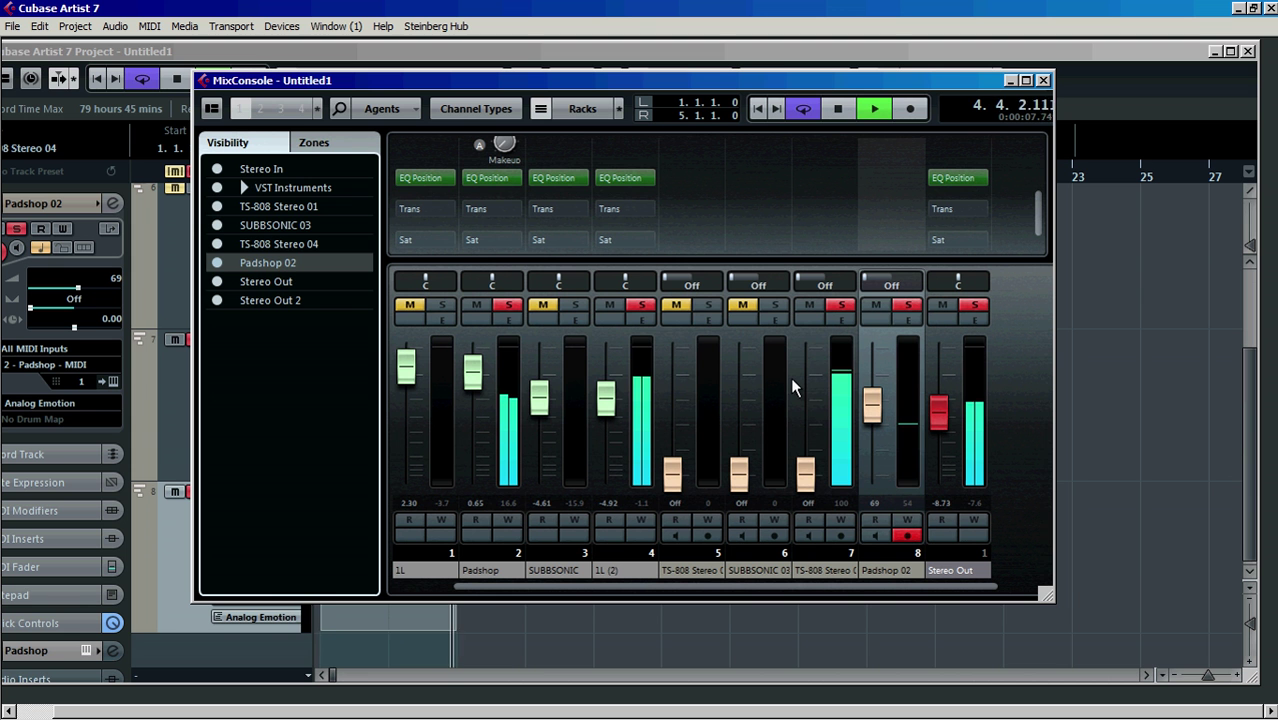
Stop playback, put WahWah from the Filter category in Padshop's first insert slot, and show its editor.
key(space)
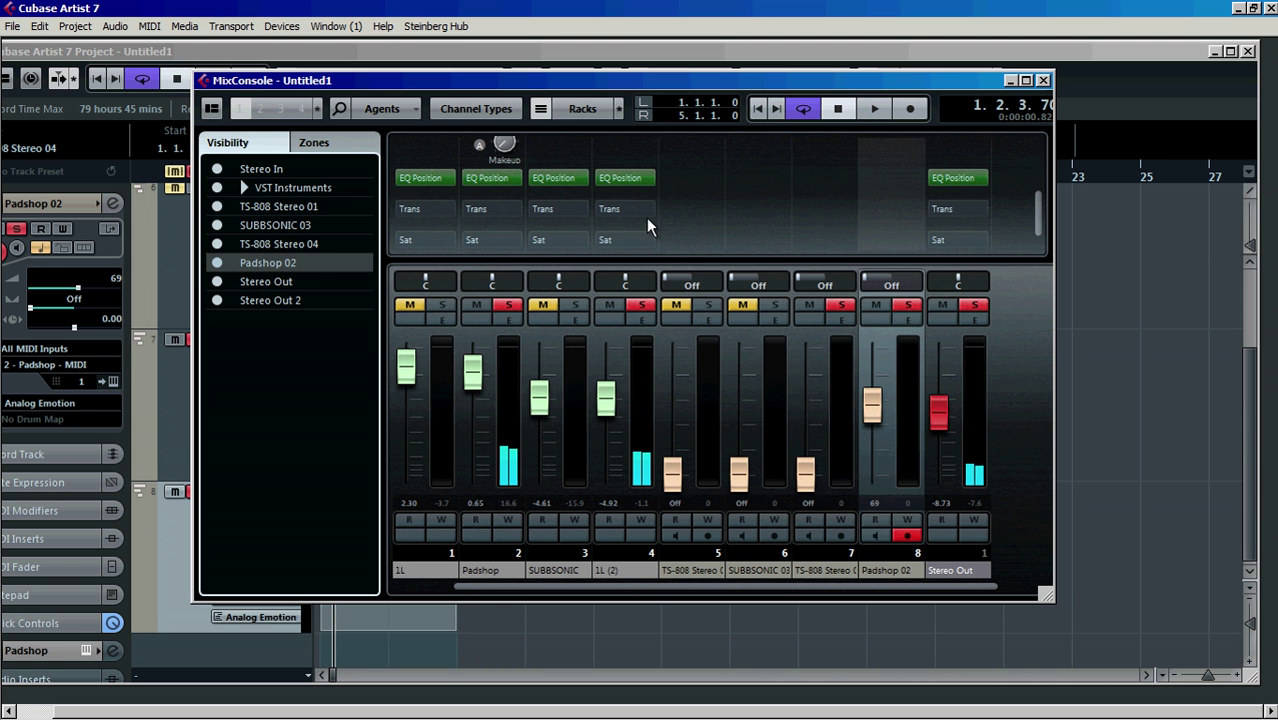
scroll(648, 207, up, 2)
scroll(646, 228, up, 3)
scroll(633, 223, up, 1)
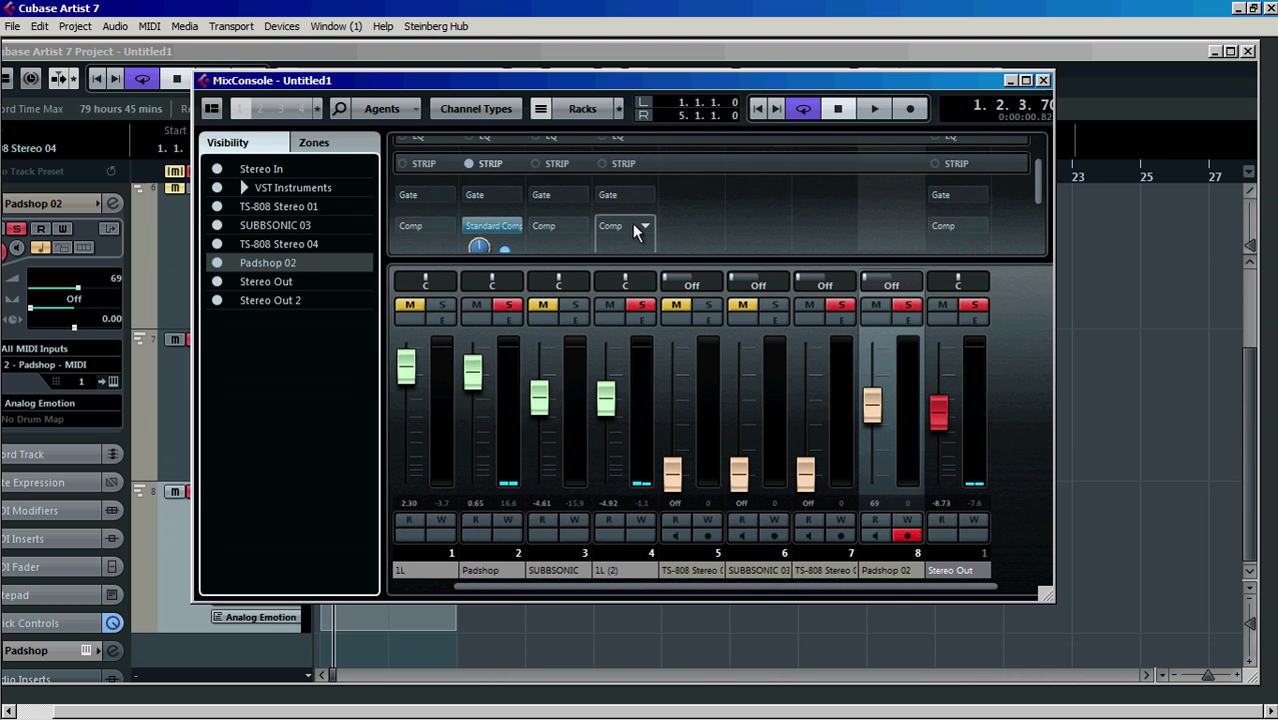
scroll(504, 180, up, 3)
mouse_move(505, 200)
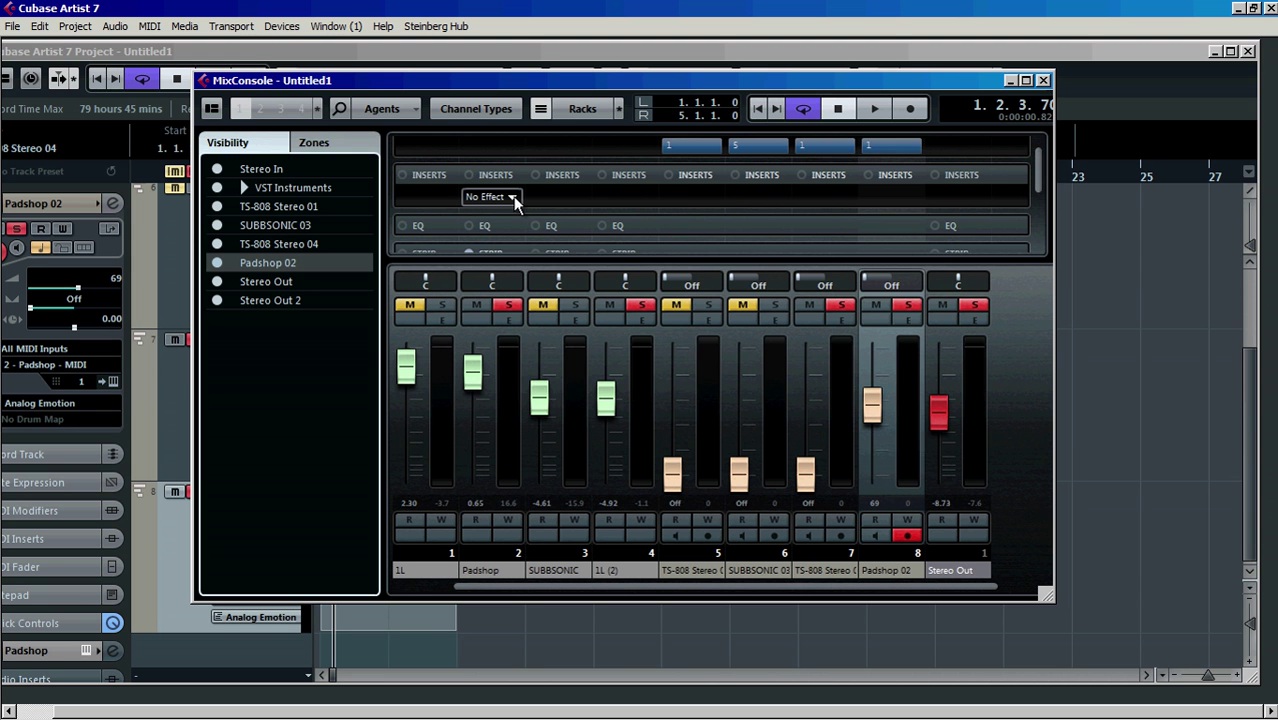
click(513, 198)
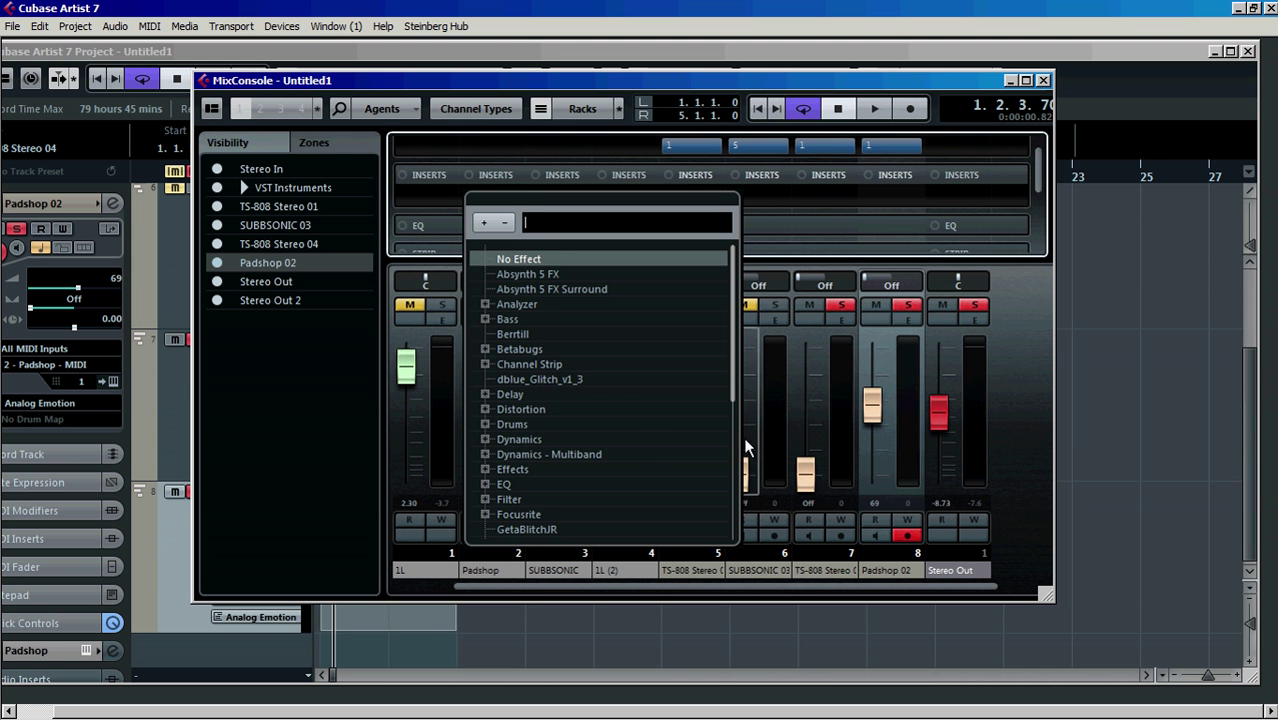
scroll(595, 362, down, 4)
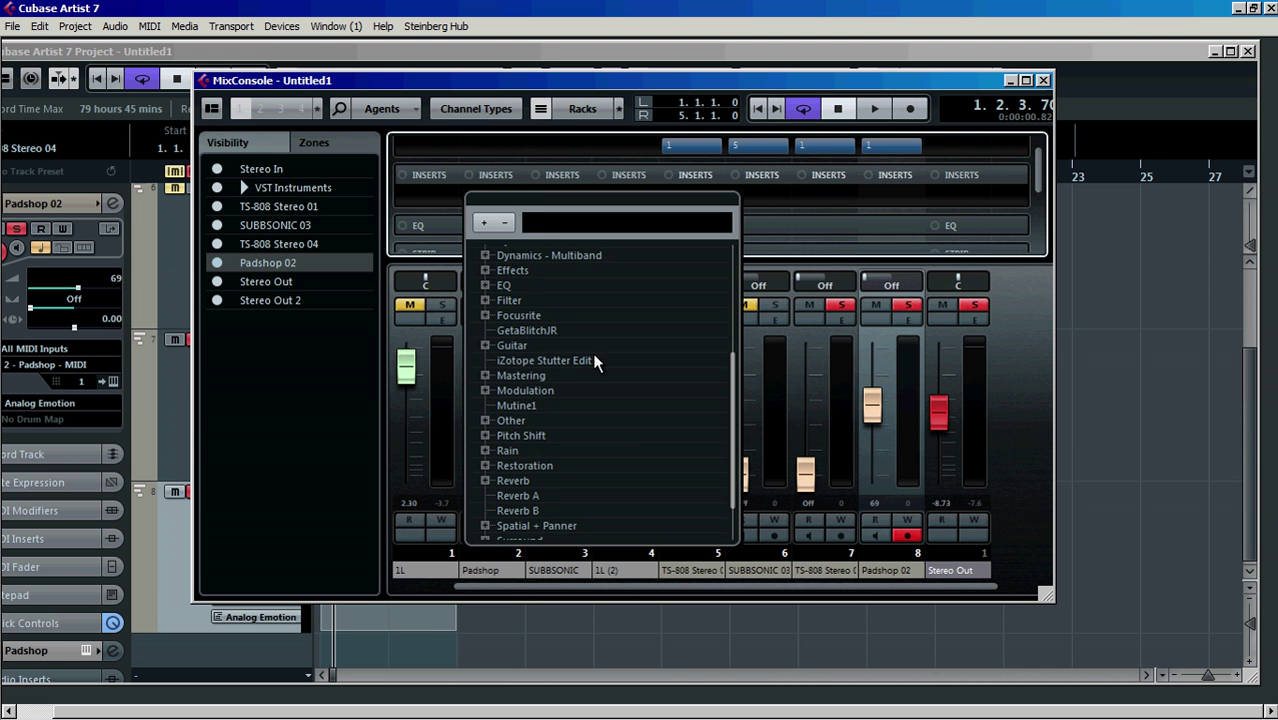
click(484, 300)
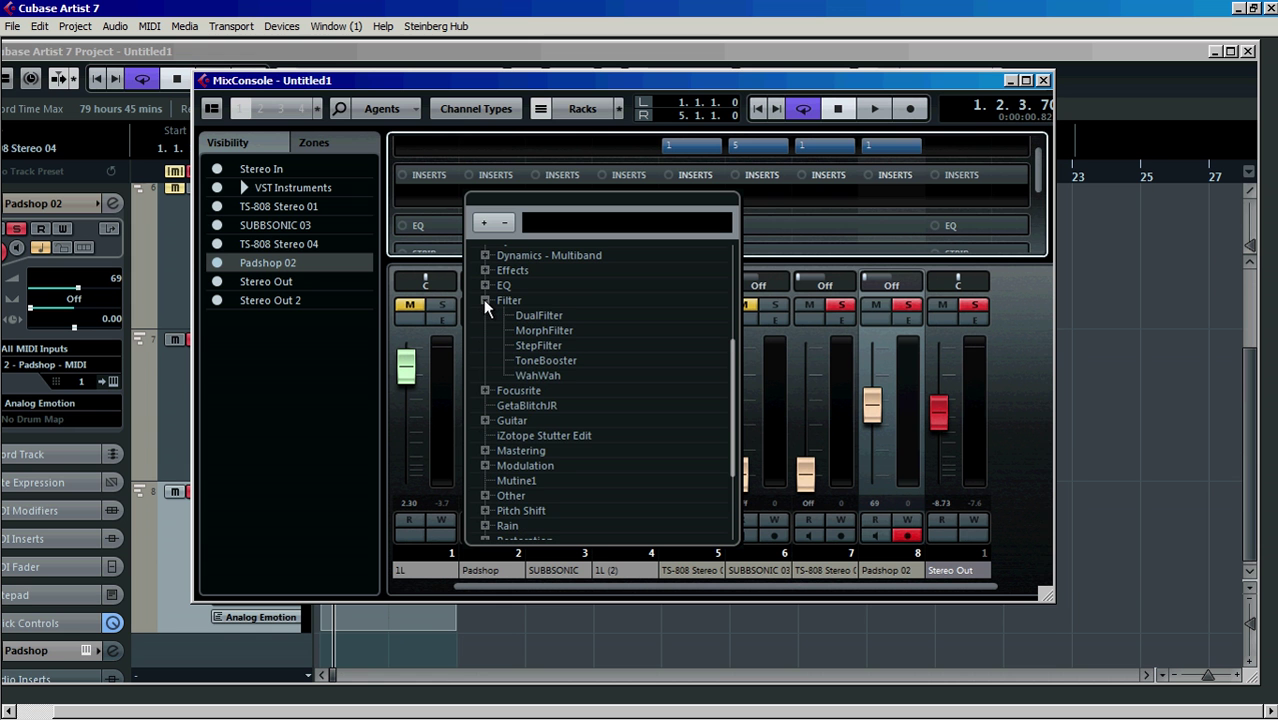
click(539, 375)
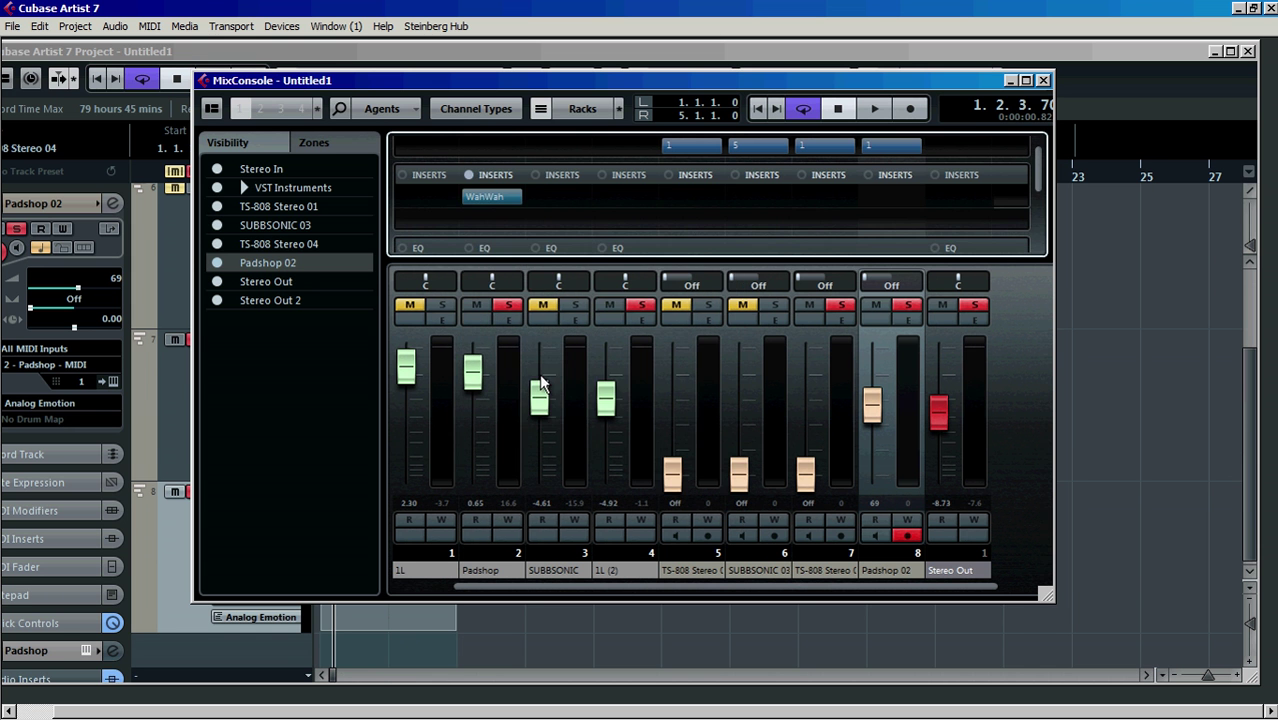
click(492, 196)
Move the WahWah panel clear of the mixer, close the MixConsole and place the panel over the project.
drag(978, 492, 866, 403)
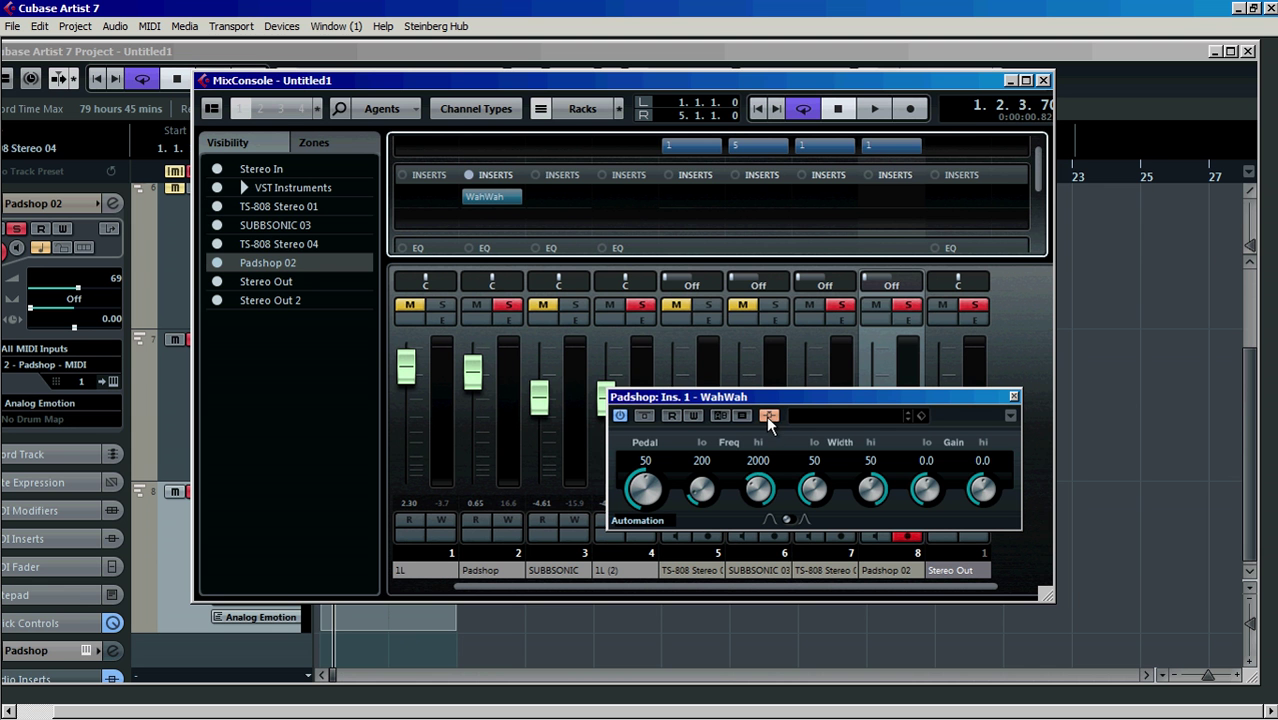
drag(857, 397, 1081, 521)
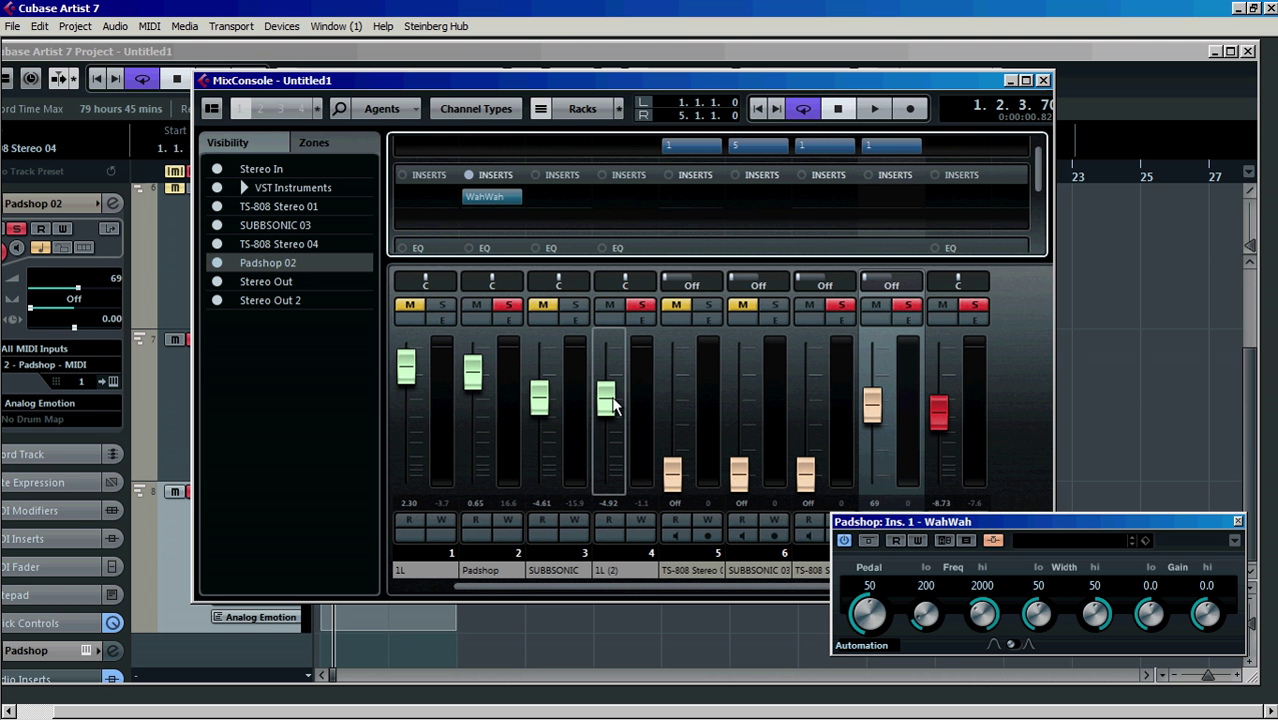
scroll(616, 319, right, 1)
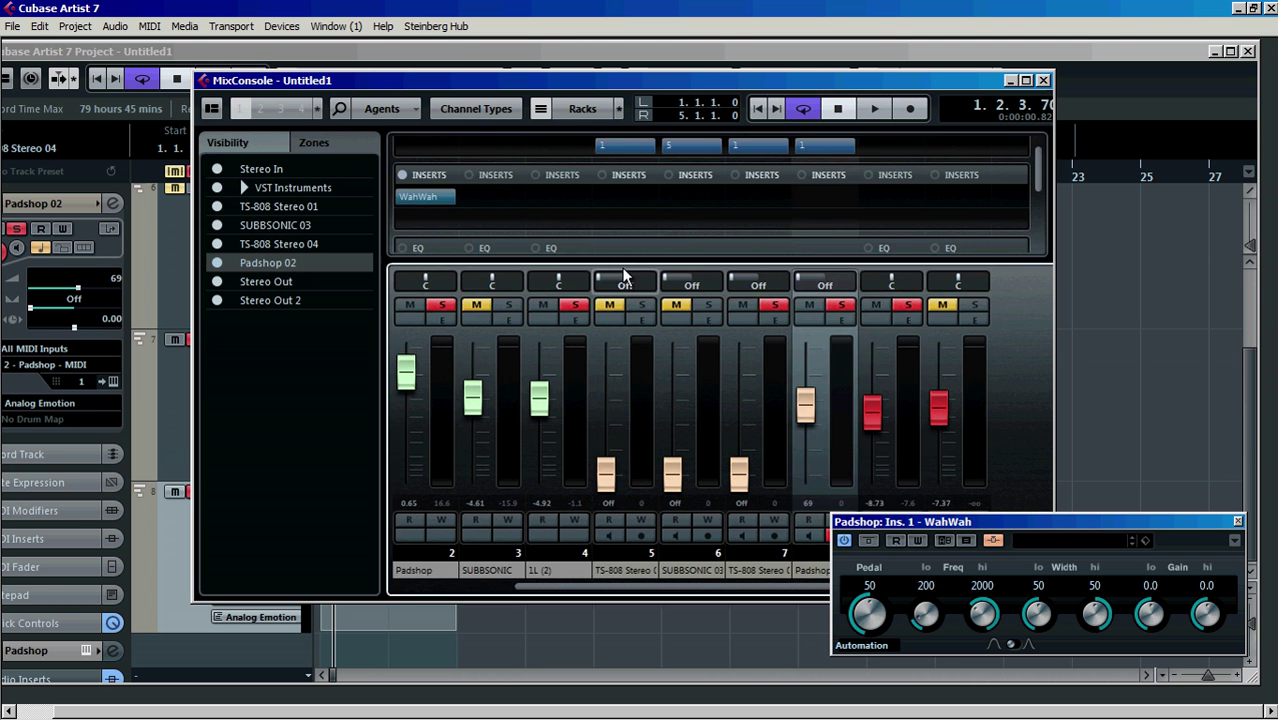
key(F3)
drag(597, 403, 713, 390)
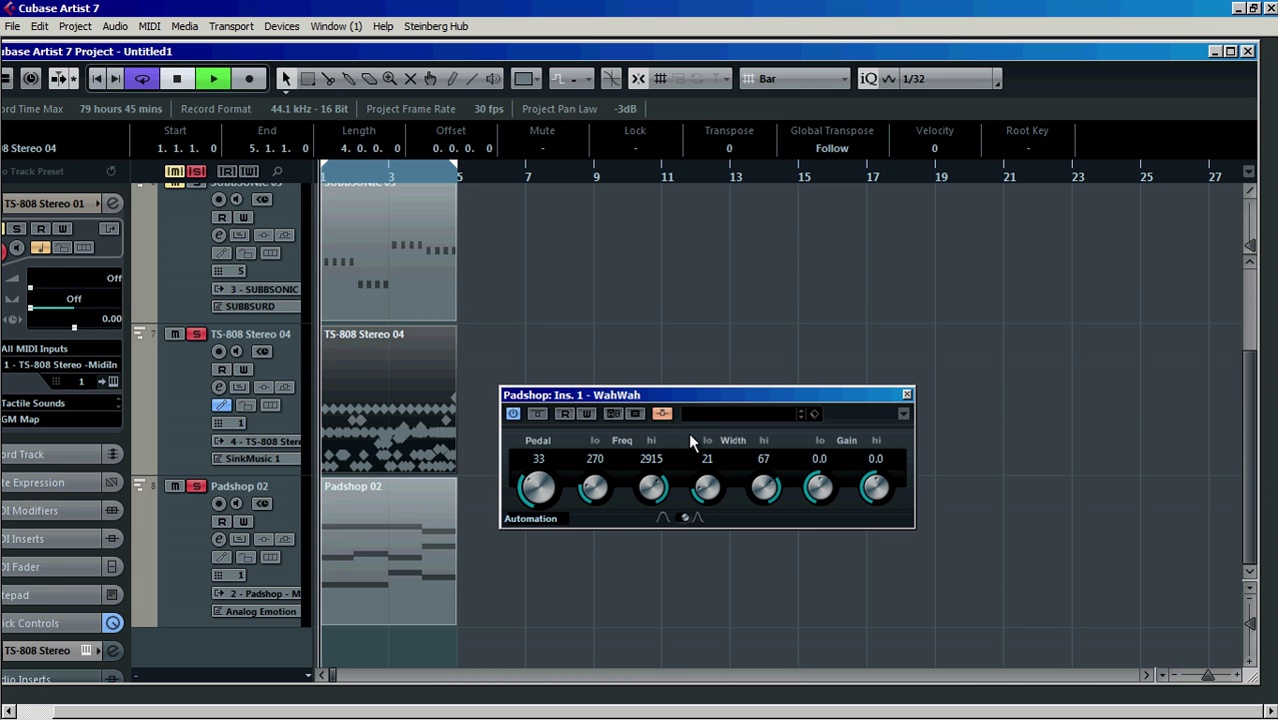
With playback running, raise the WahWah Pedal from 33 to 67 and lower Freq lo.
key(space)
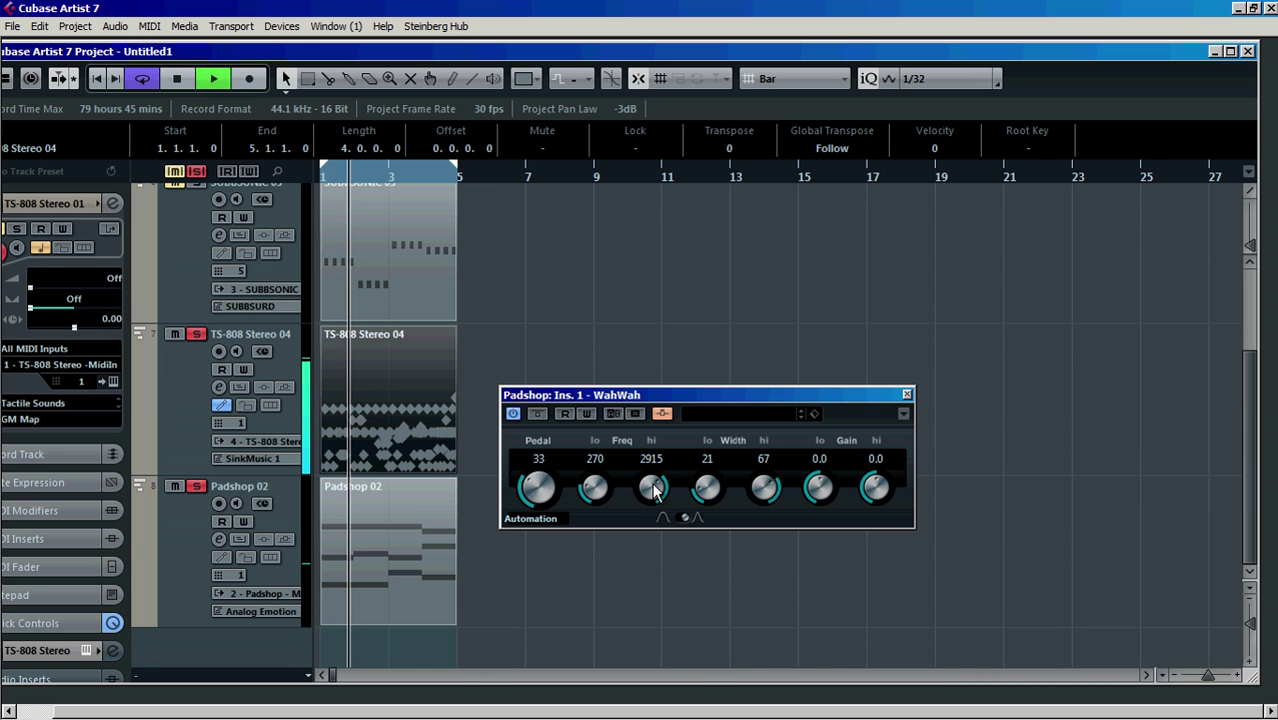
drag(540, 487, 535, 416)
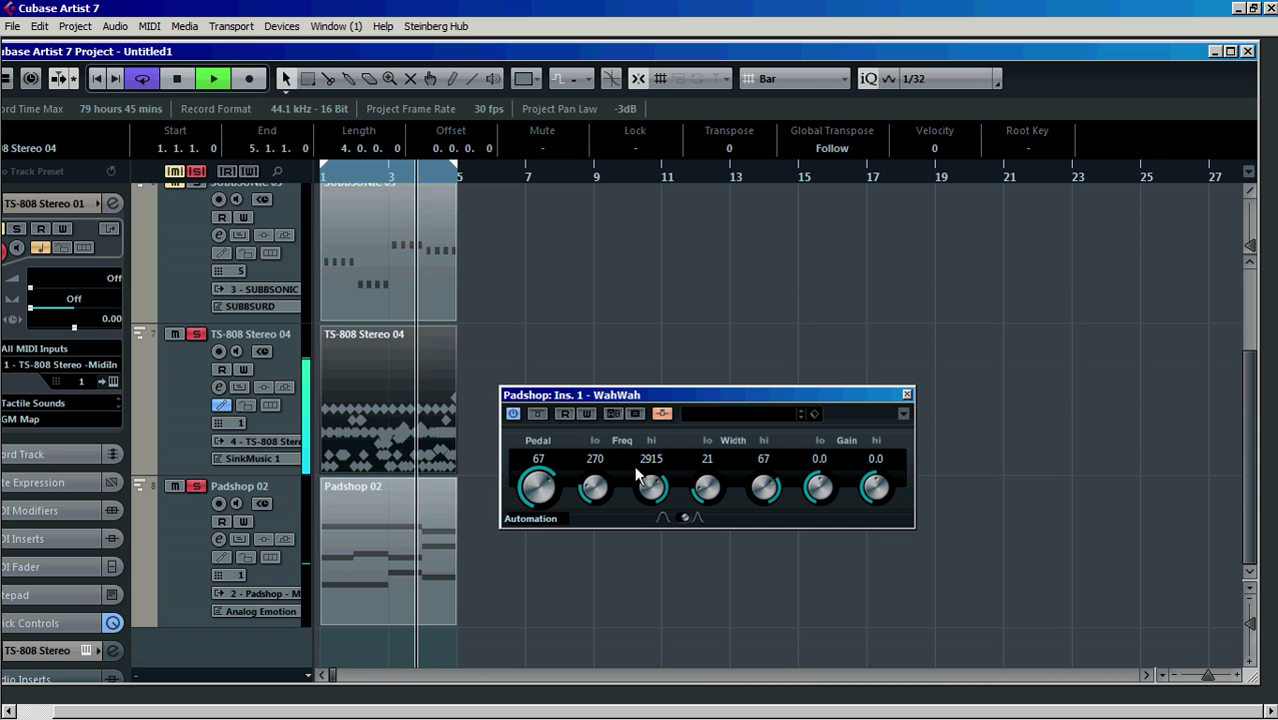
scroll(645, 452, up, 5)
drag(595, 488, 612, 507)
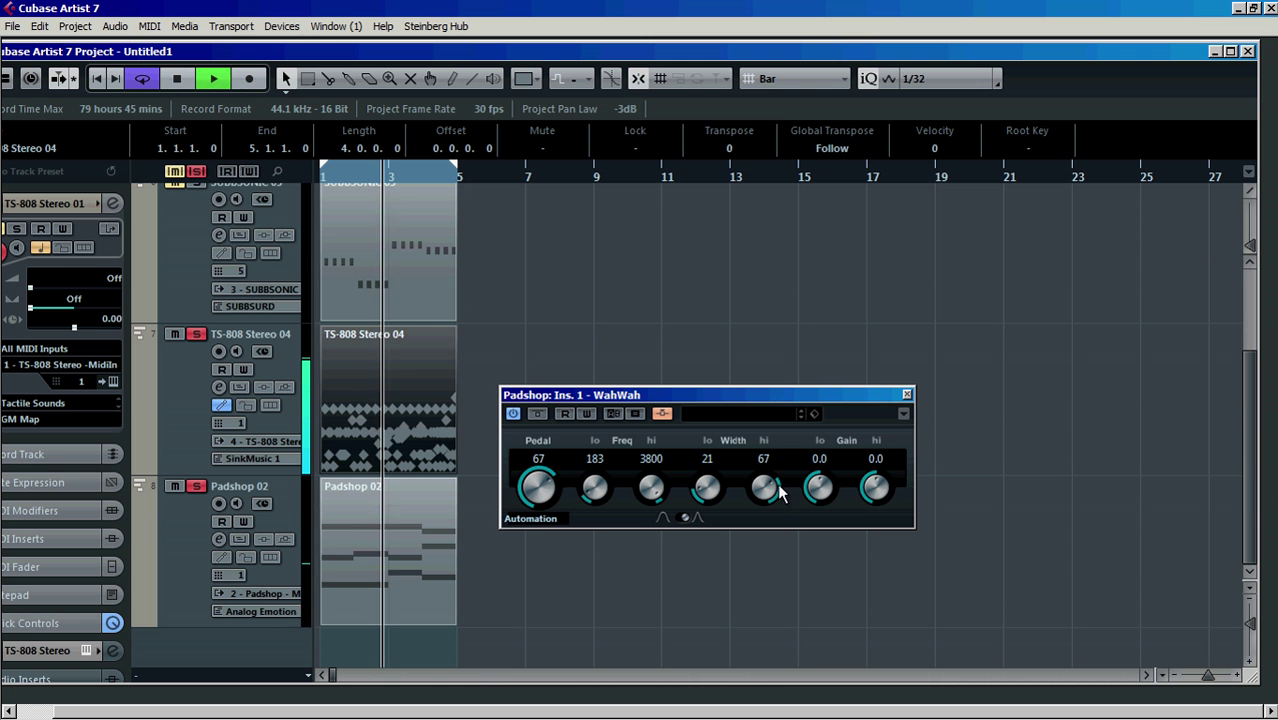
Set WahWah Gain lo to 7.1 and hi to 6.8, stop playback, and select the TS-808 Stereo 04 track.
scroll(764, 488, up, 5)
drag(880, 460, 881, 442)
drag(814, 480, 820, 460)
key(space)
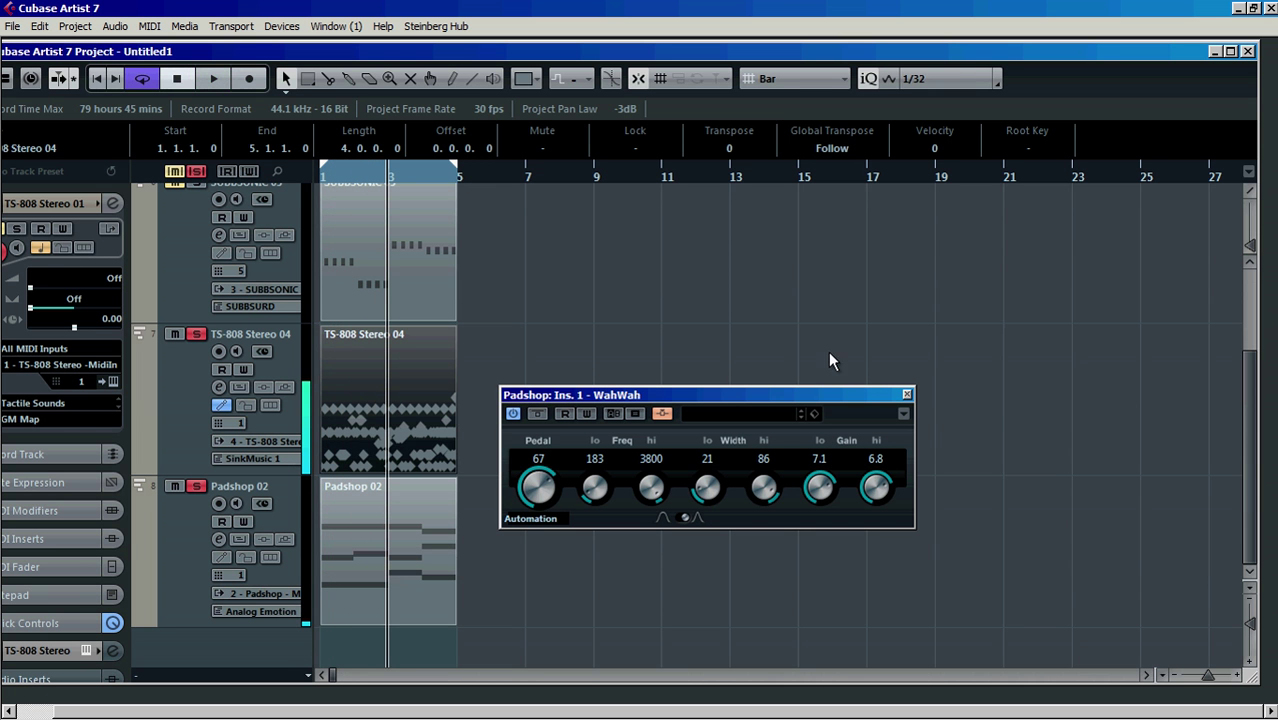
click(187, 395)
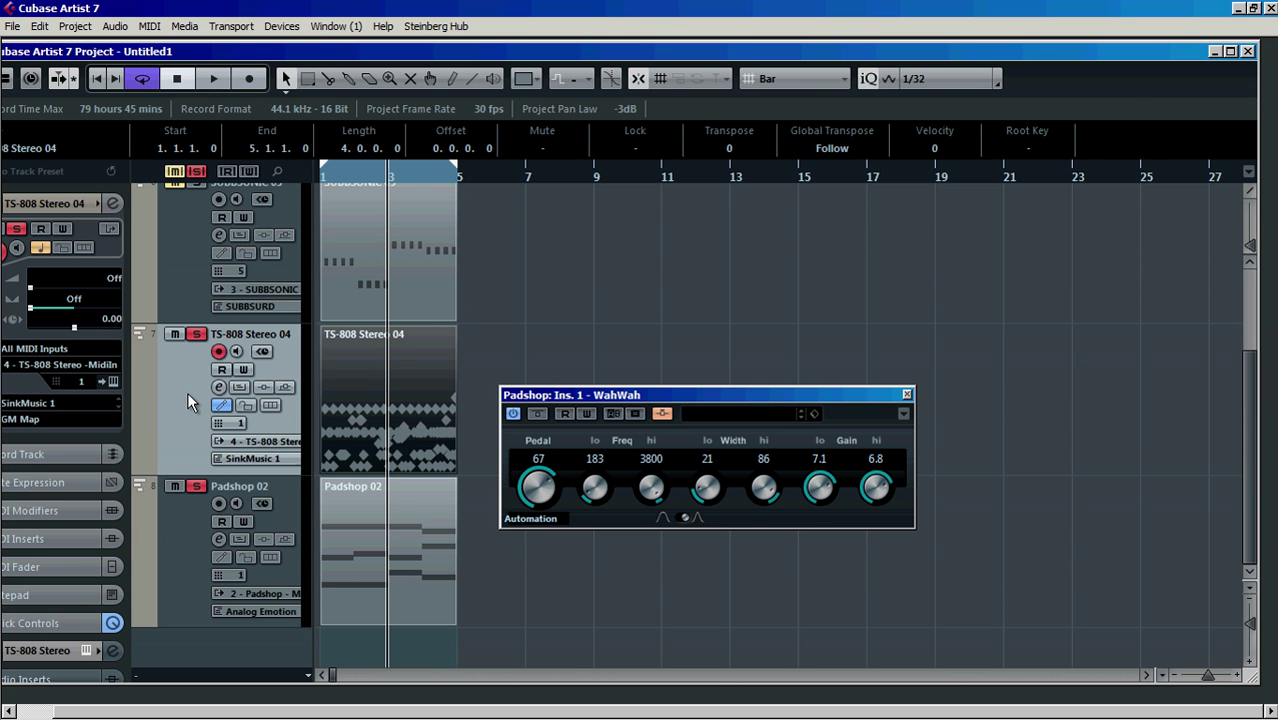
In the MixConsole, move the WahWah panel aside and set channel 1L (2)'s output to No Bus.
key(F3)
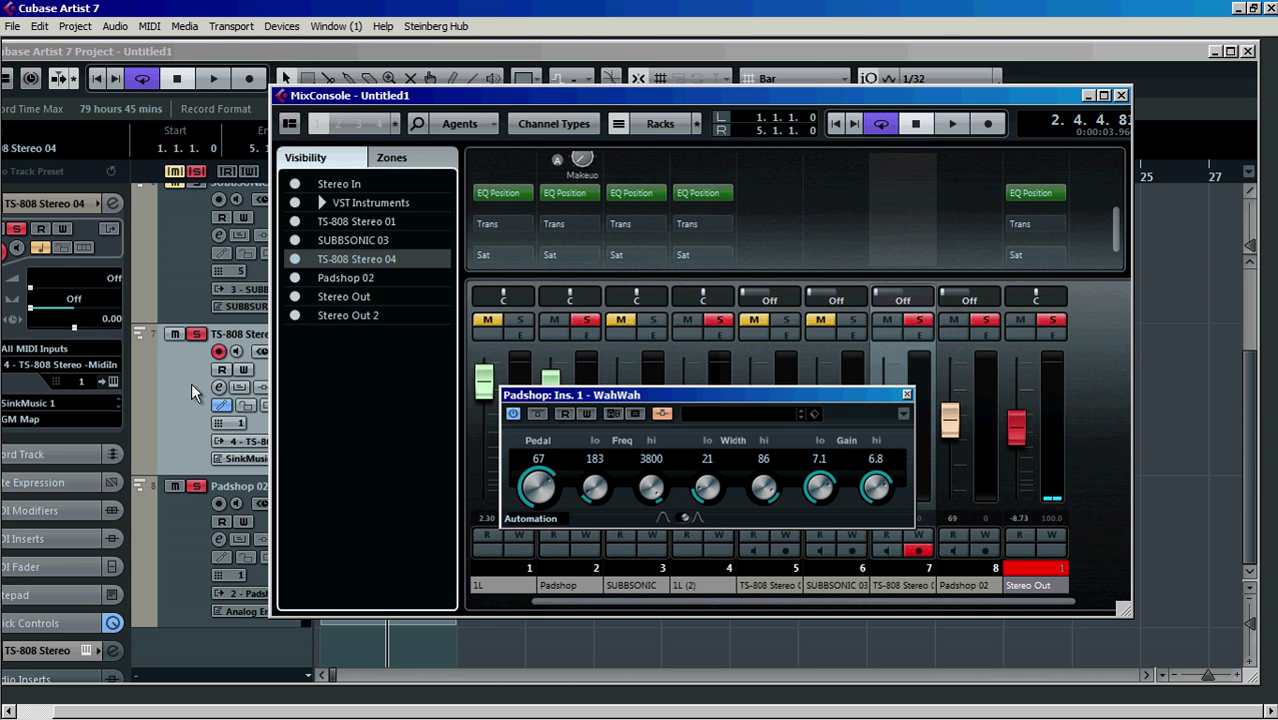
drag(662, 392, 1042, 619)
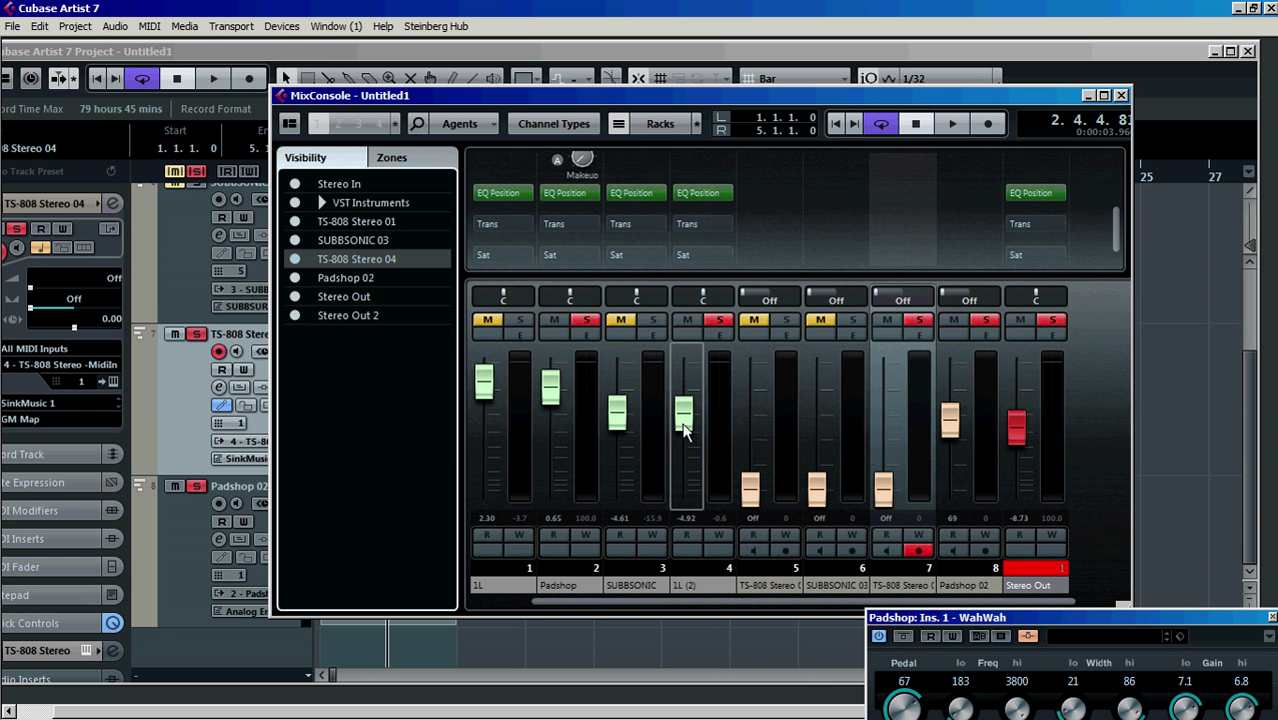
scroll(695, 210, up, 8)
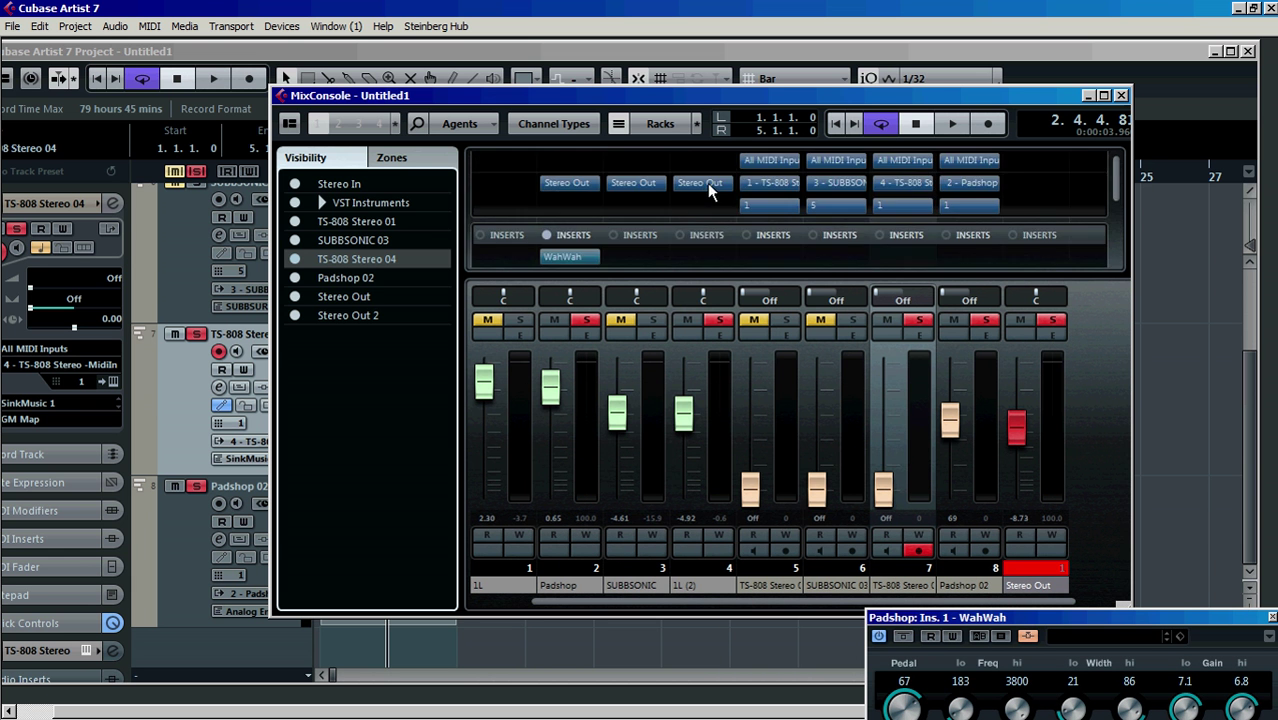
click(722, 182)
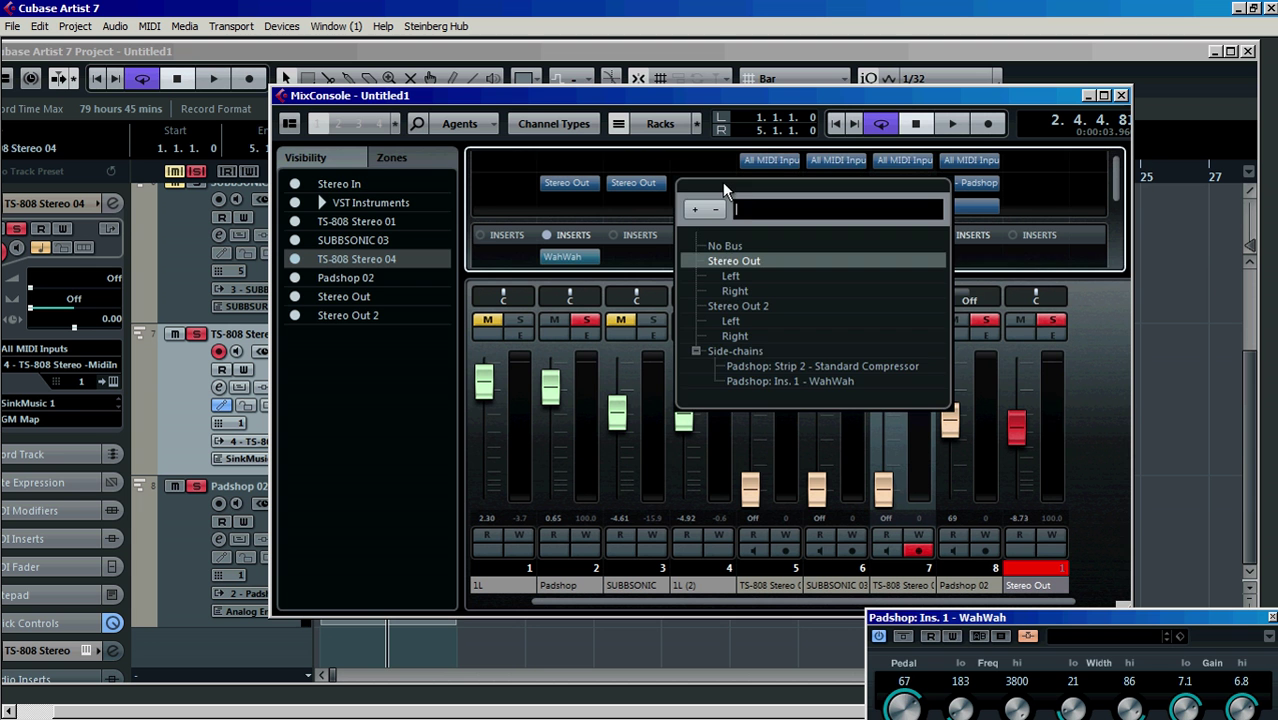
click(728, 246)
click(1121, 96)
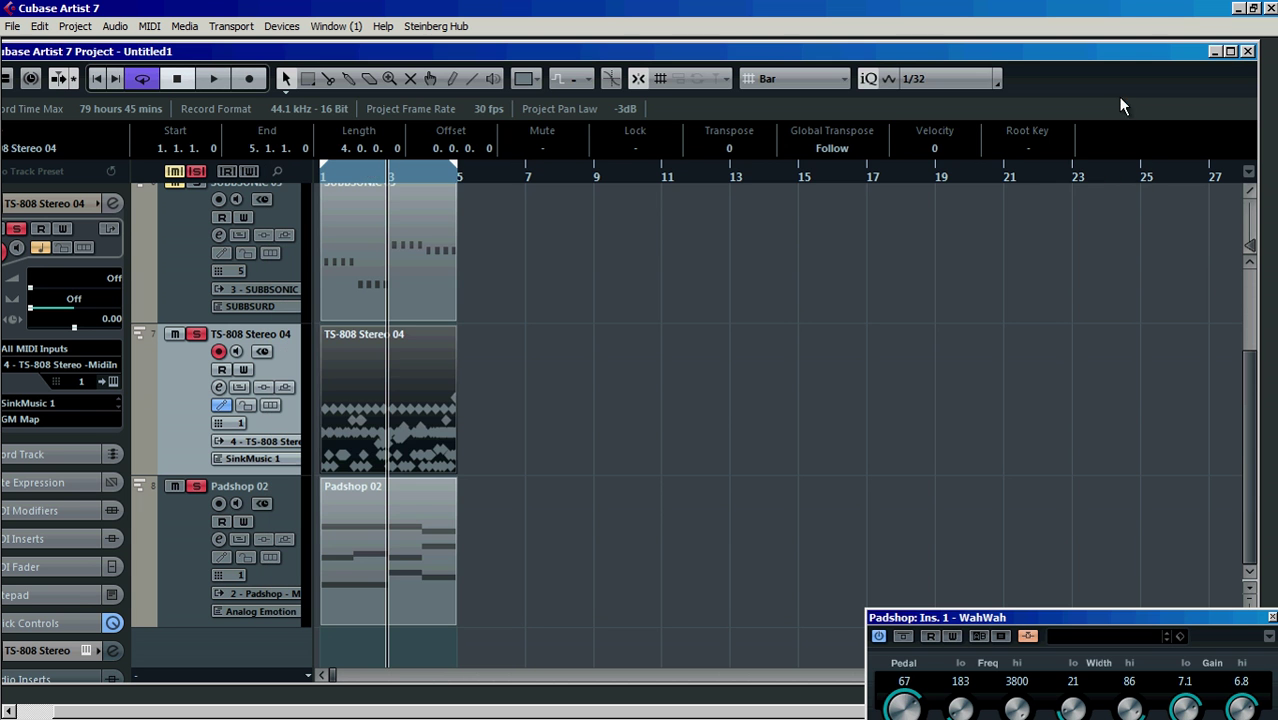
Play the project from its start and centre the WahWah panel while listening to the side-chained pad.
drag(388, 176, 291, 170)
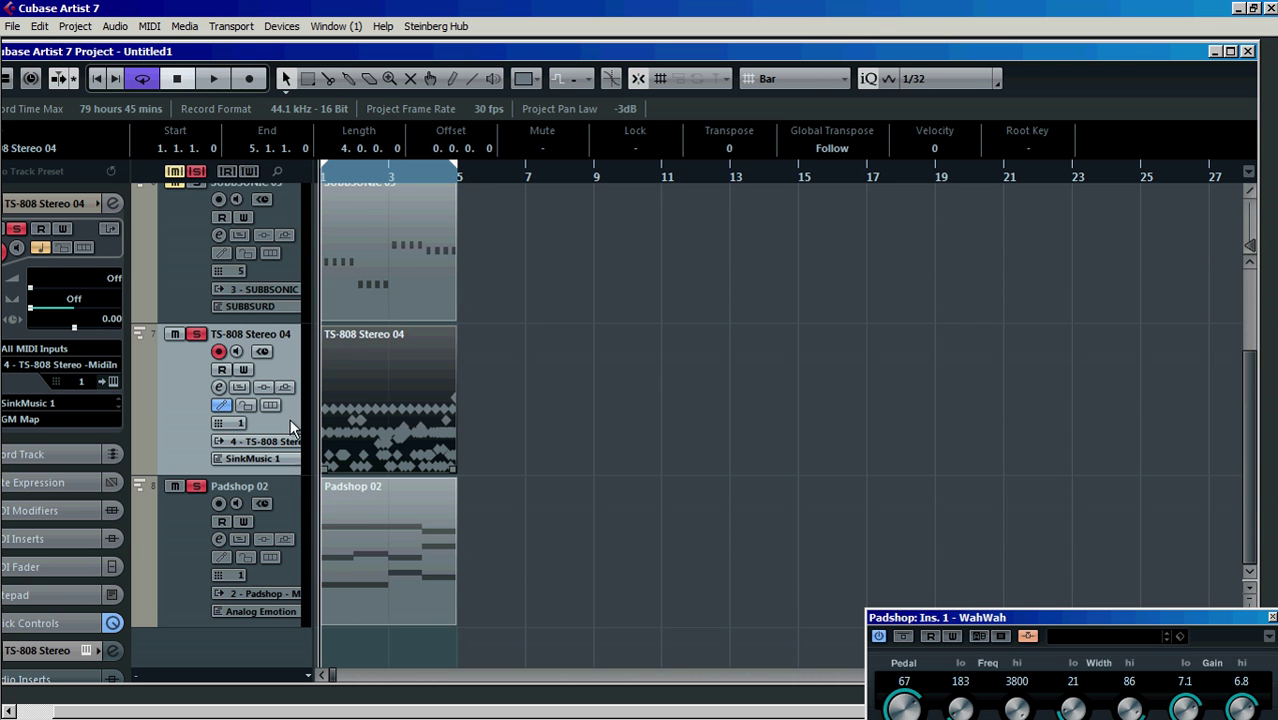
key(space)
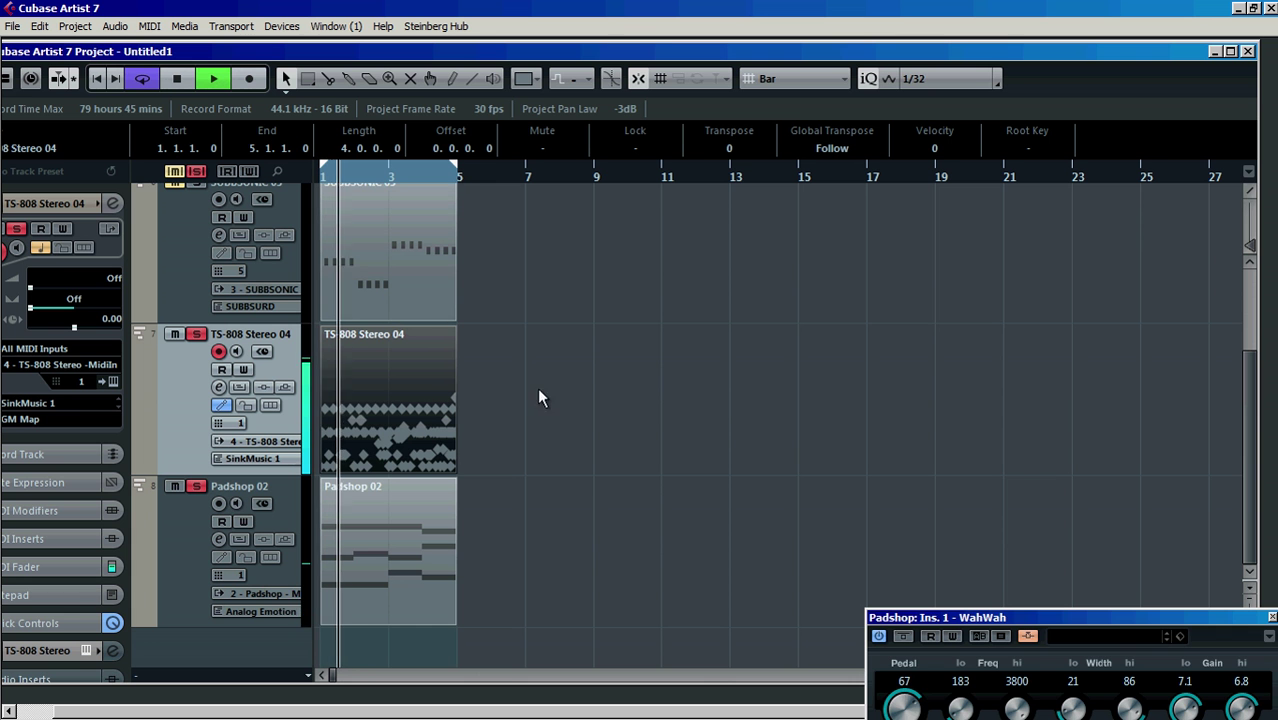
drag(1060, 618, 768, 348)
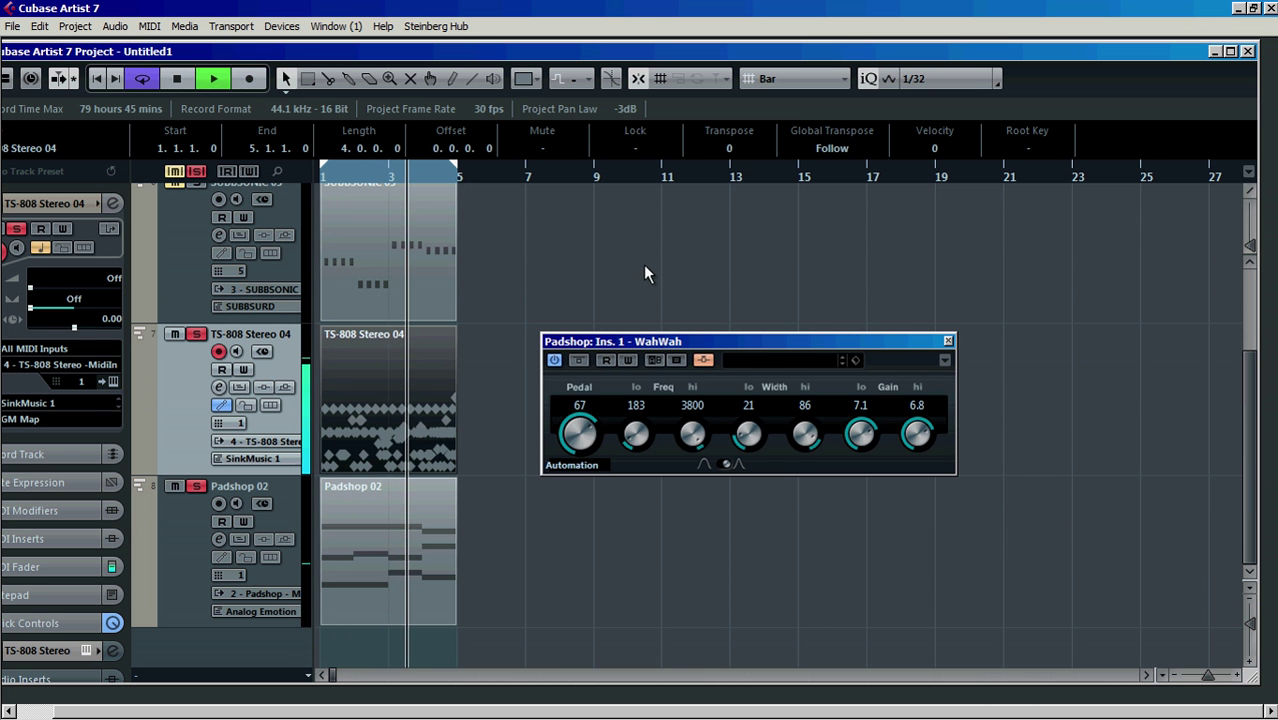
scroll(640, 267, up, 3)
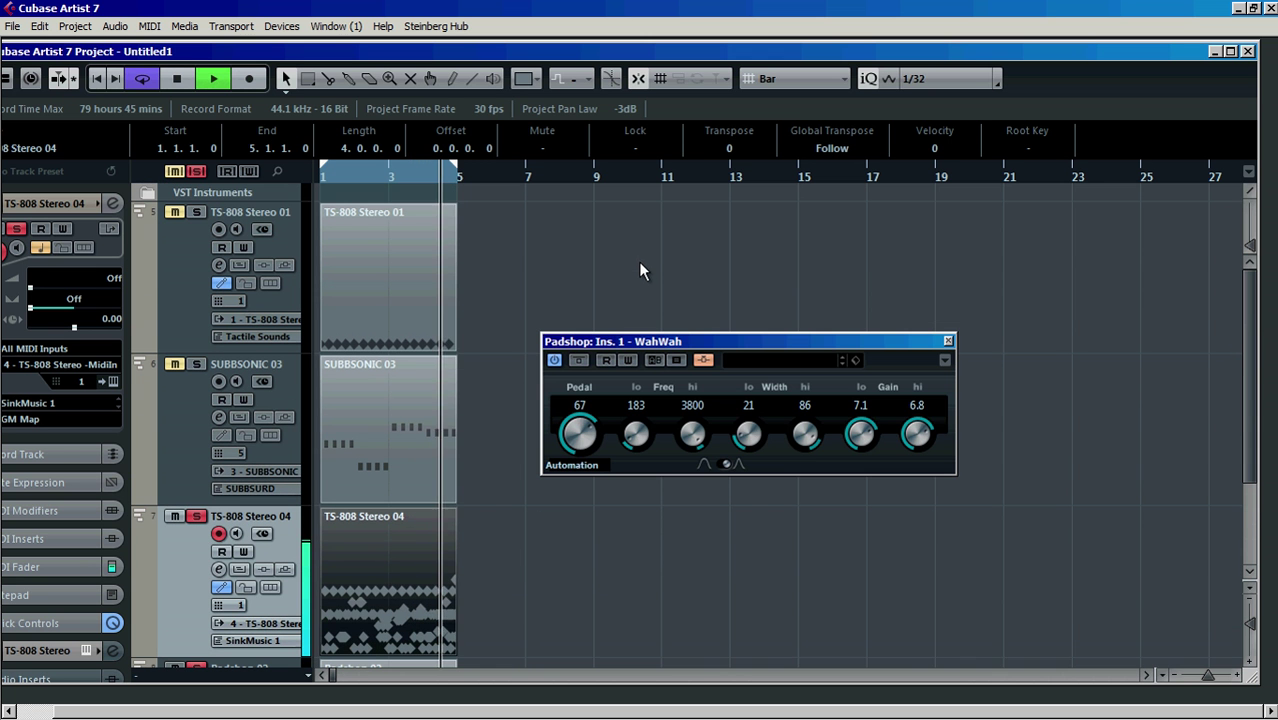
key(space)
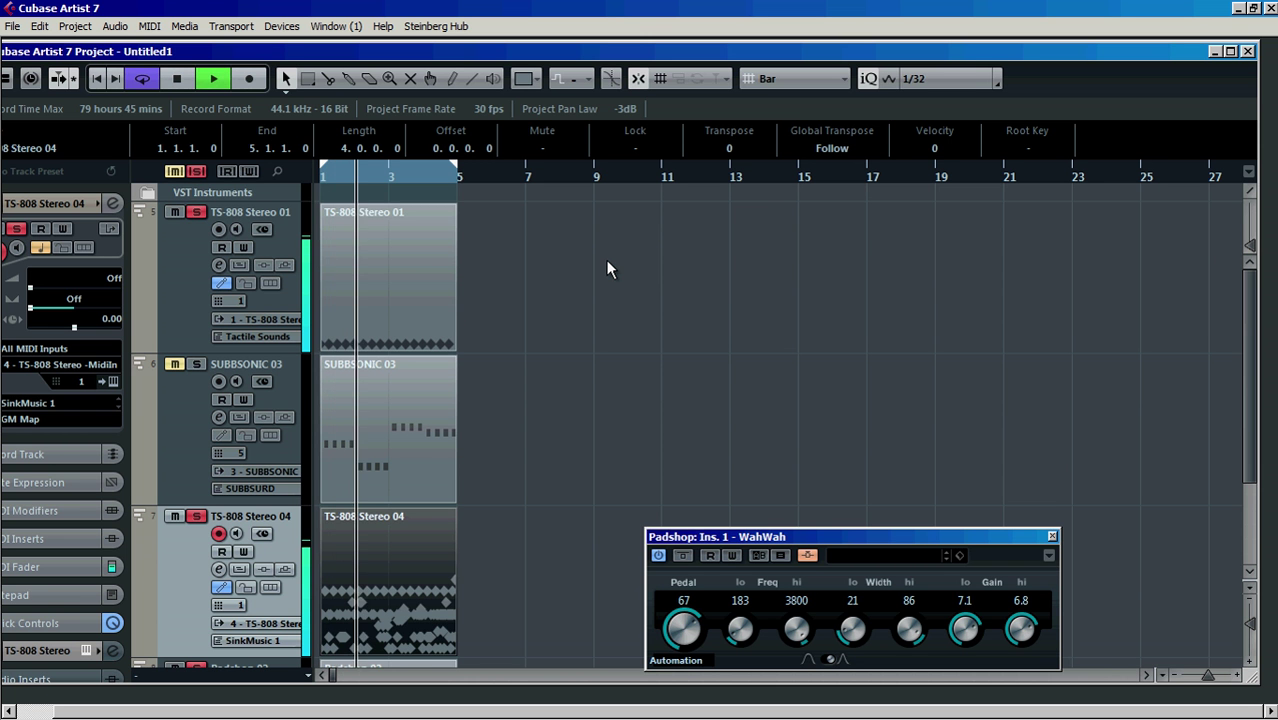
scroll(608, 268, down, 2)
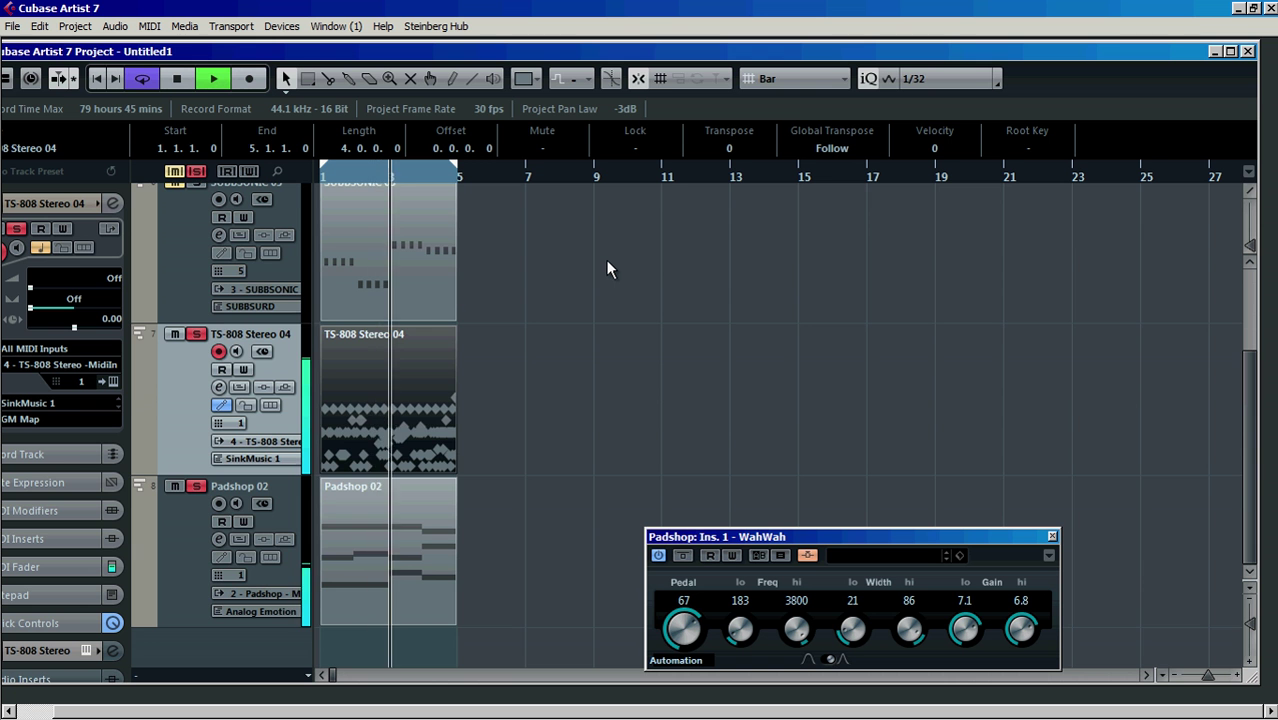
scroll(608, 268, up, 1)
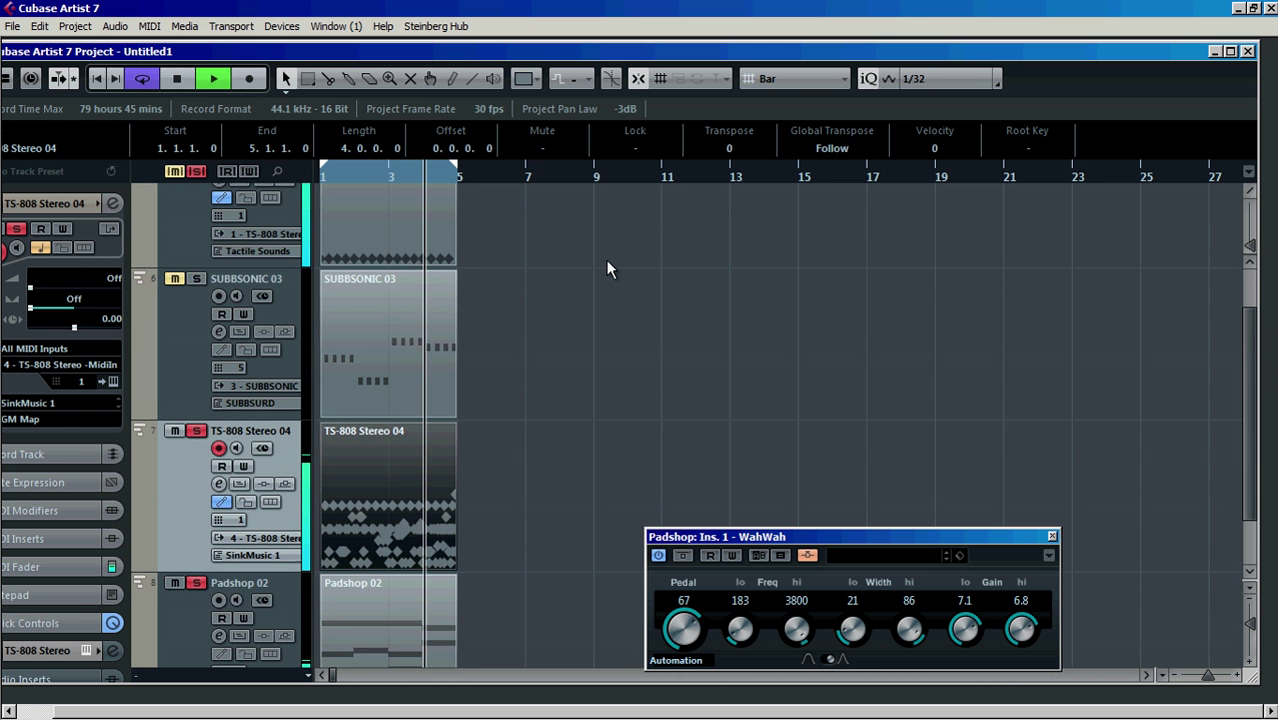
scroll(592, 295, down, 1)
Set the Padshop 02 track's Inspector volume to 86.
click(168, 552)
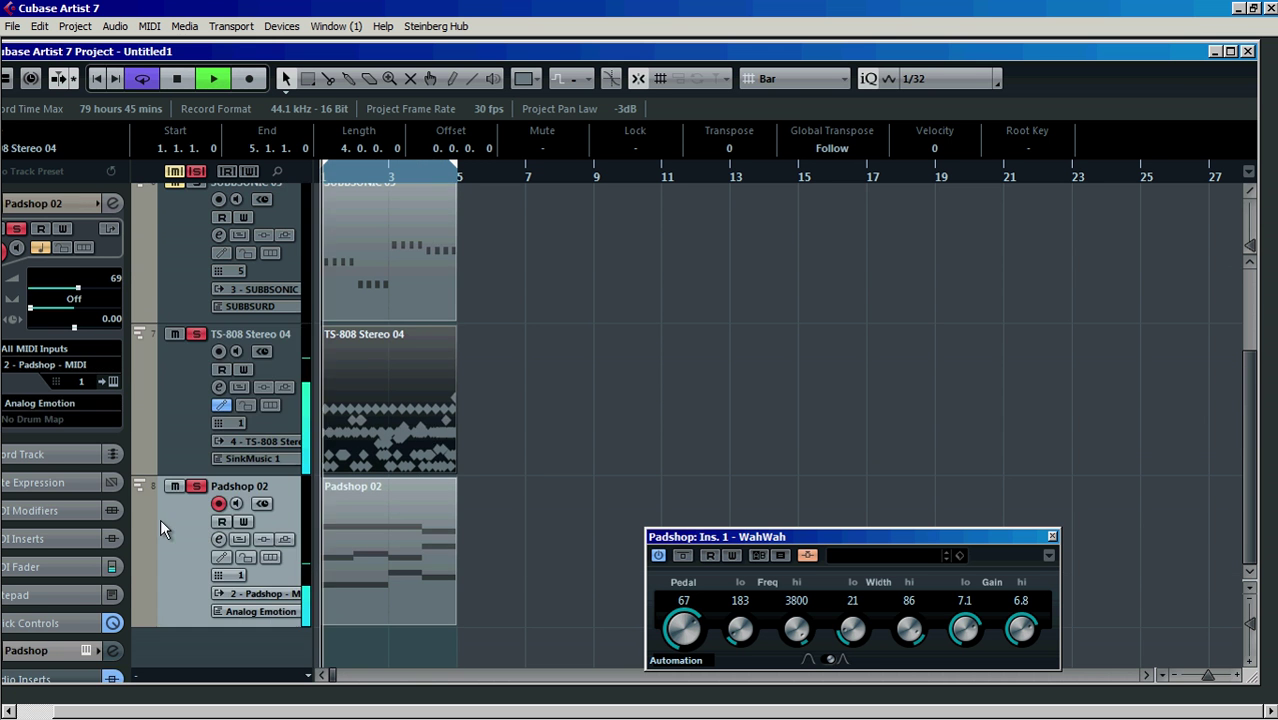
drag(83, 291, 89, 289)
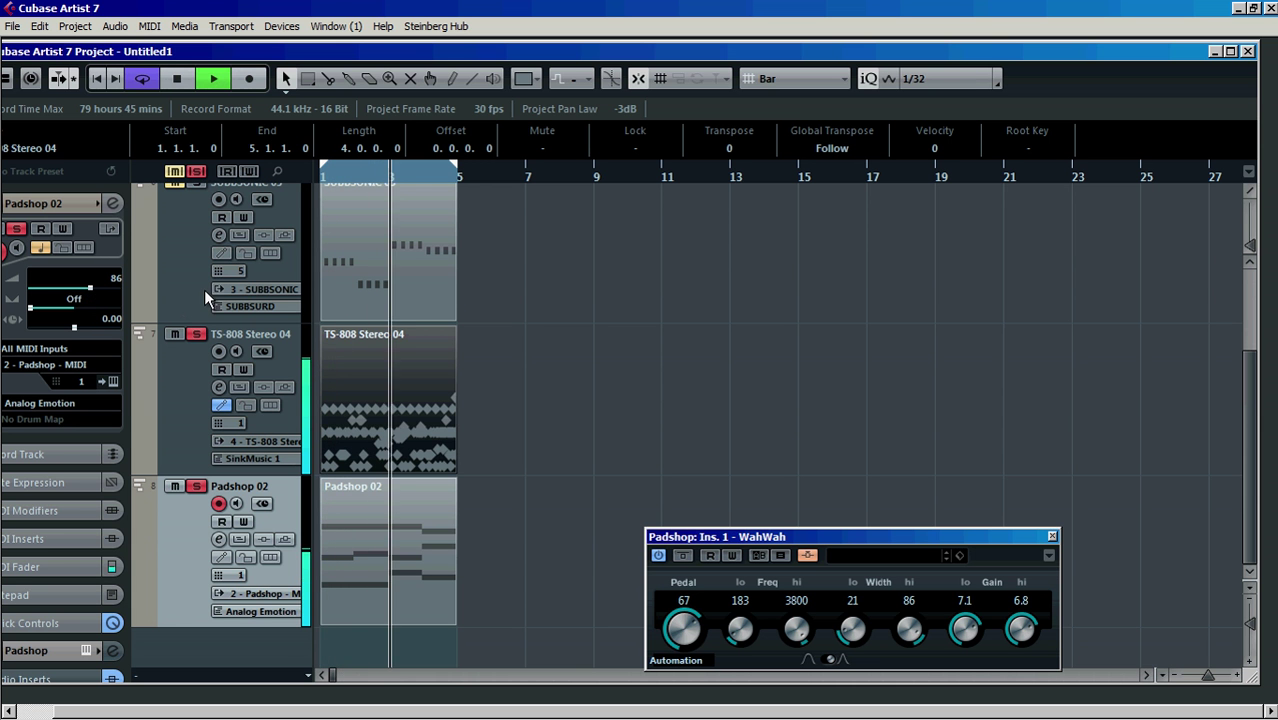
scroll(202, 288, up, 1)
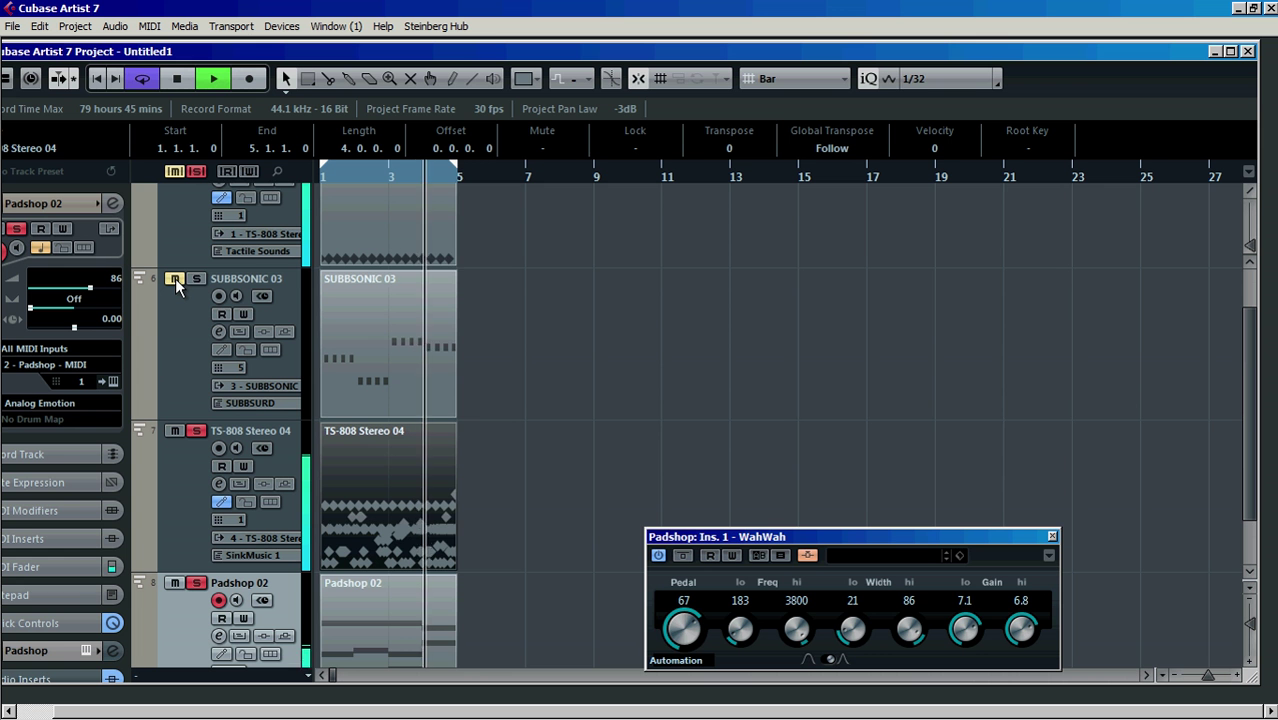
Briefly unmute SUBBSONIC 03, then mute TS-808 Stereo 01 and SUBBSONIC 03.
click(175, 278)
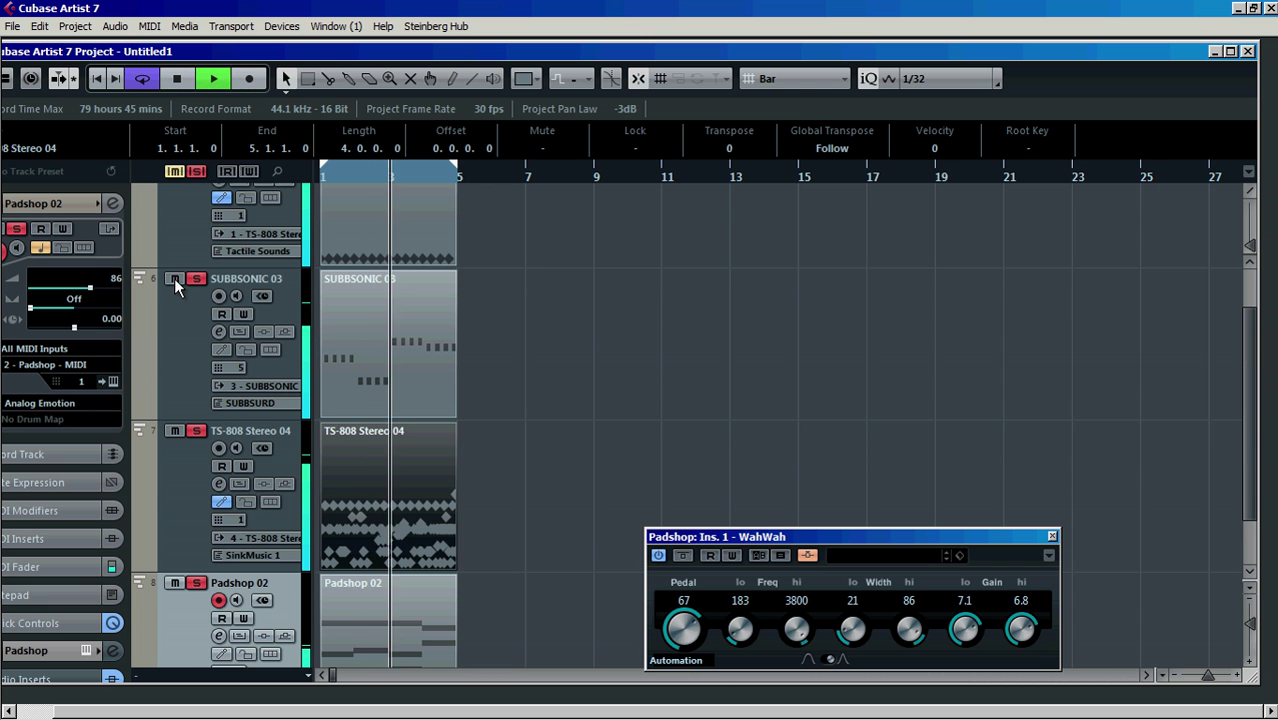
scroll(174, 280, up, 1)
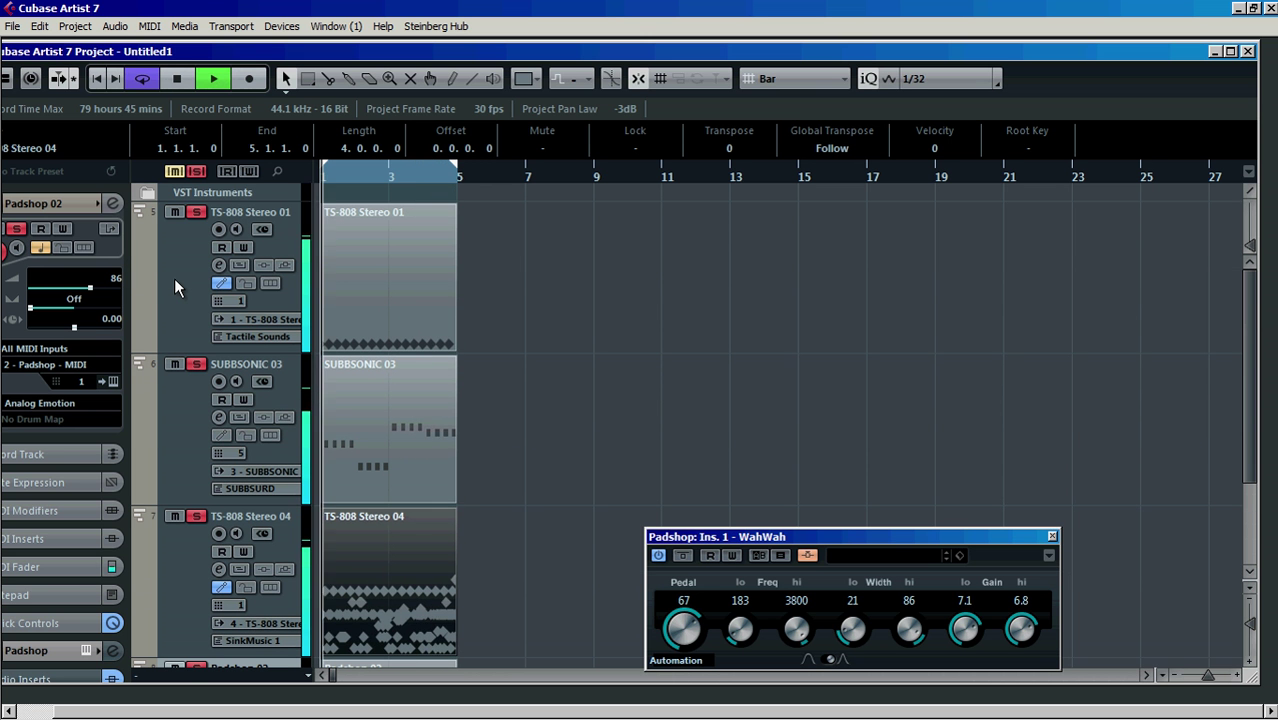
click(171, 212)
click(172, 363)
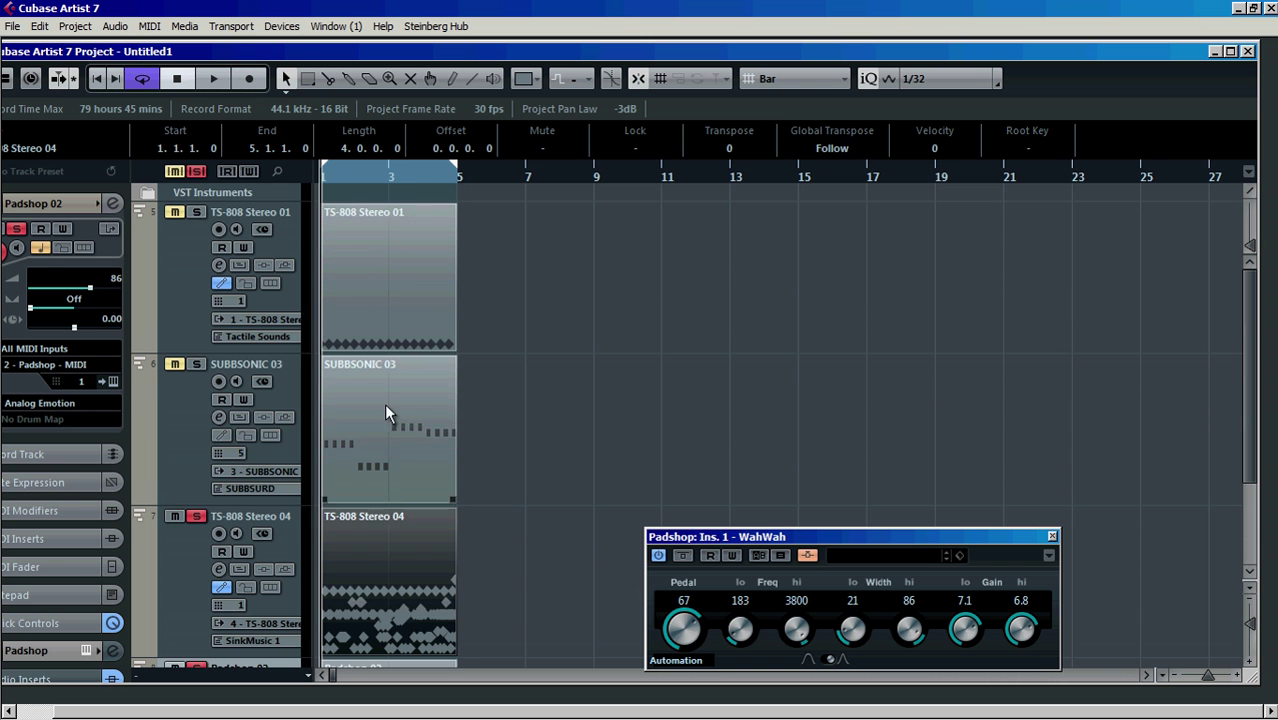
scroll(440, 481, down, 3)
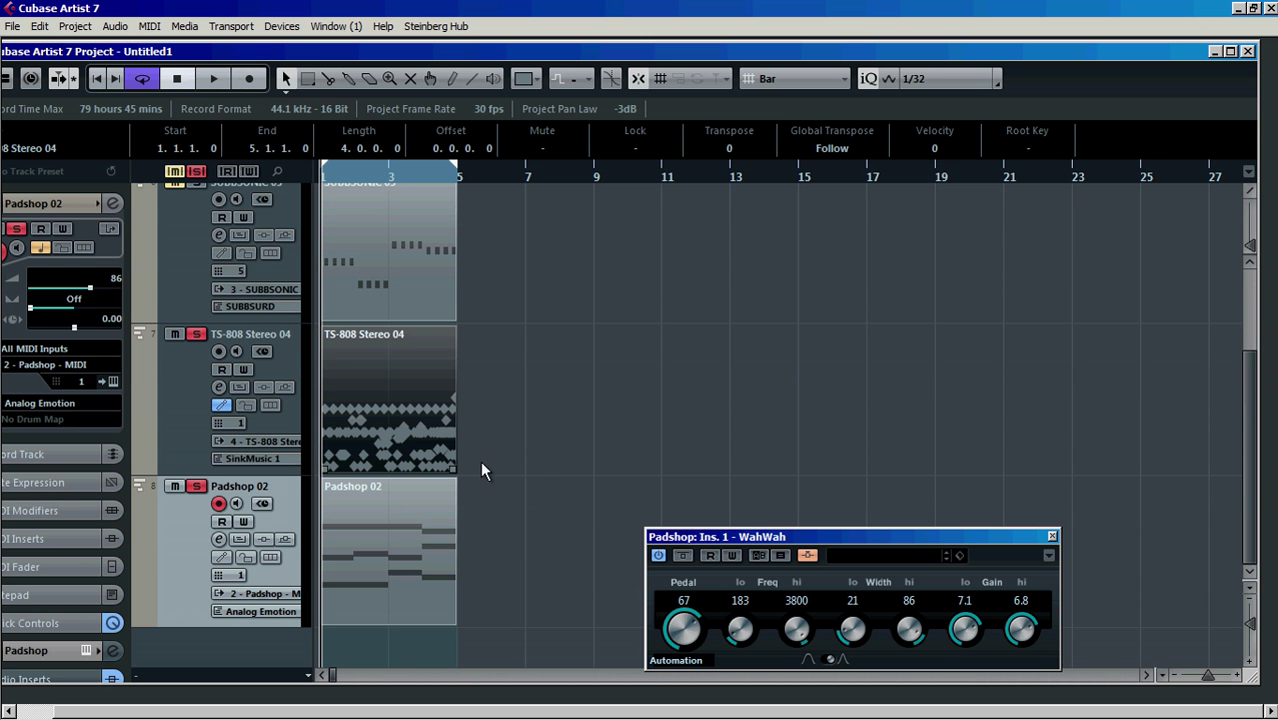